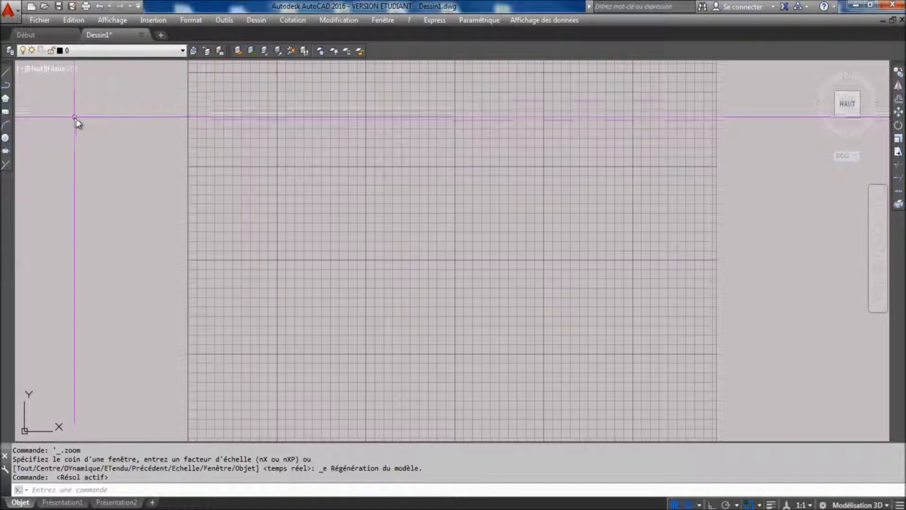
Draw two horizontal rectangles, each 40 grid squares wide and 4 high, stacked with aligned ends and a two-square gap between them
click(5, 111)
click(277, 166)
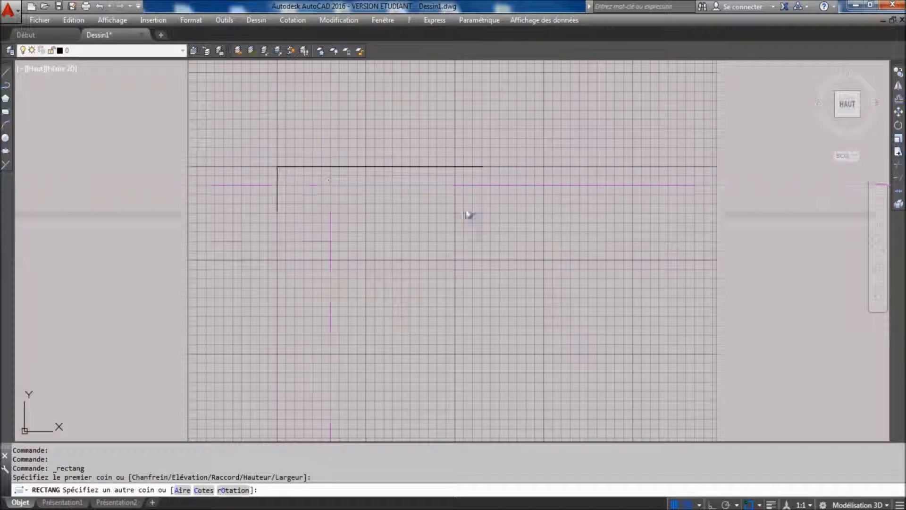
click(632, 203)
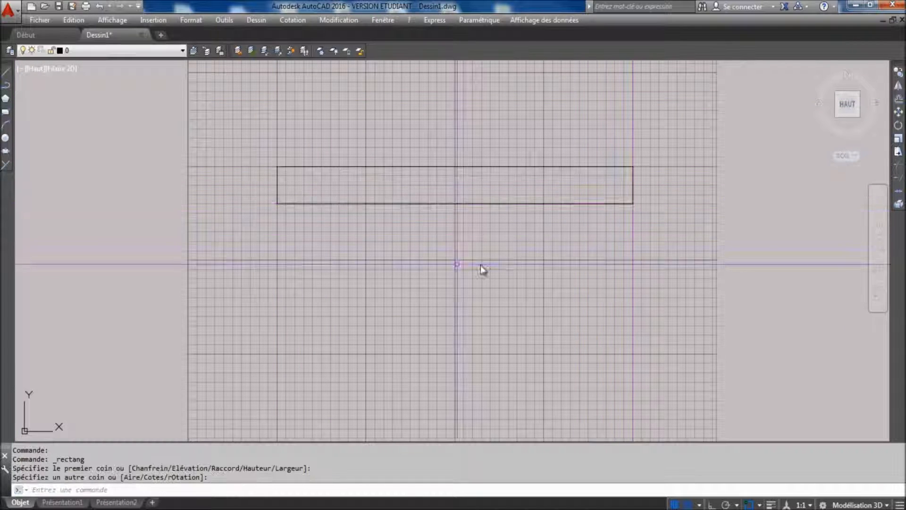
key(Return)
click(279, 225)
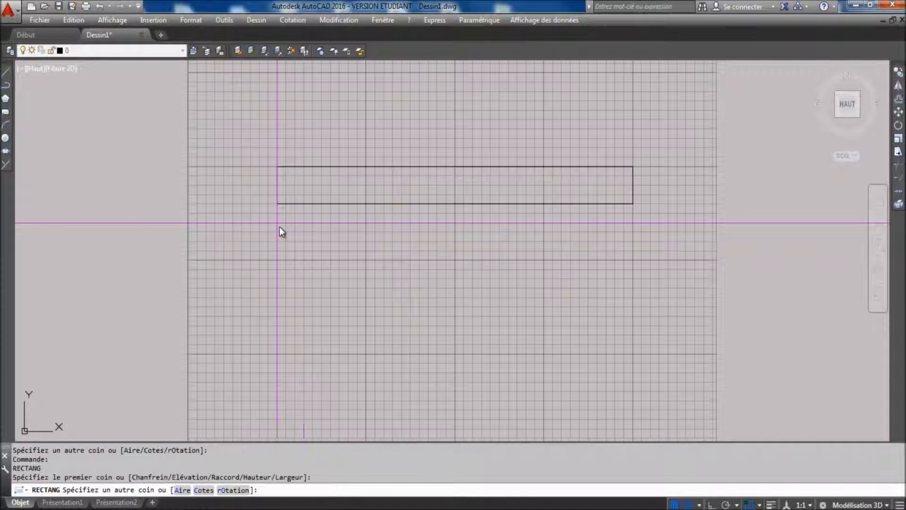
click(633, 263)
Add two more rectangles of the same 40 by 4 grid-square size below the existing pair, keeping the two-square spacing
key(Return)
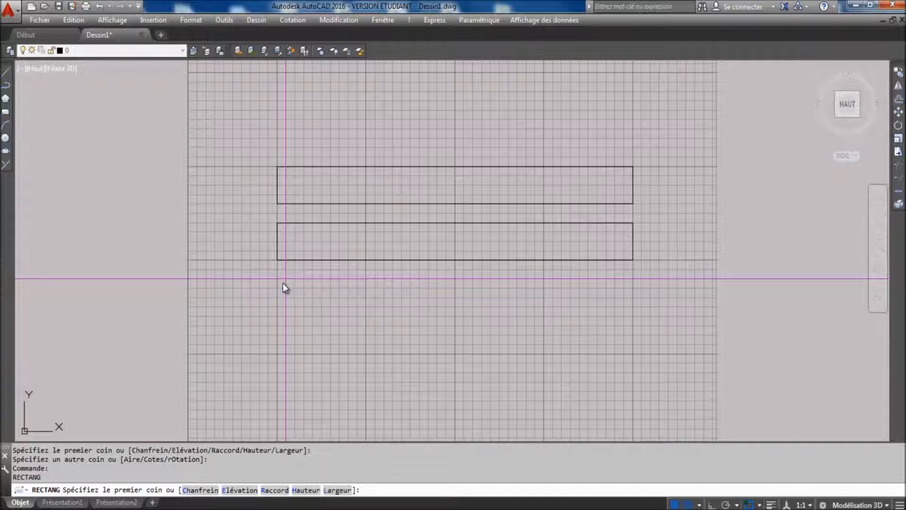
click(279, 279)
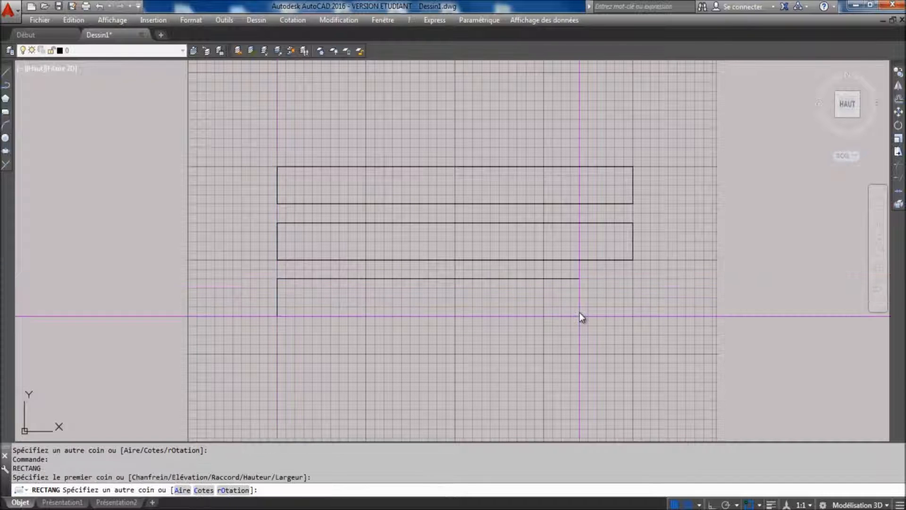
click(632, 316)
key(Return)
click(277, 335)
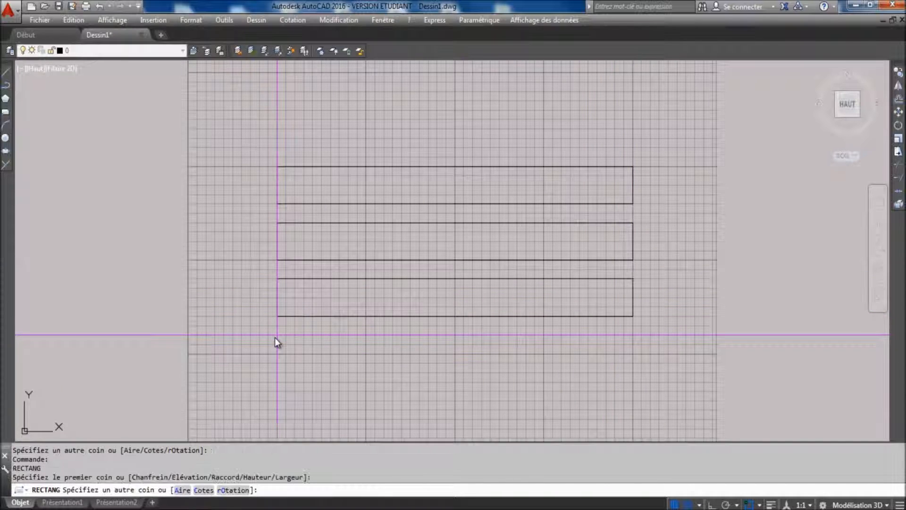
click(633, 373)
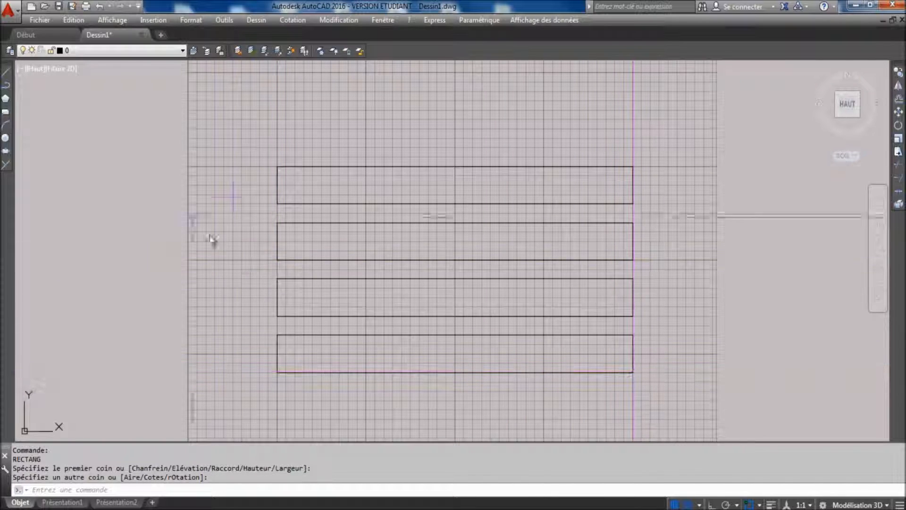
Open the layer properties manager and create two new layers named "Trait fort" and "Trait fin"
click(10, 50)
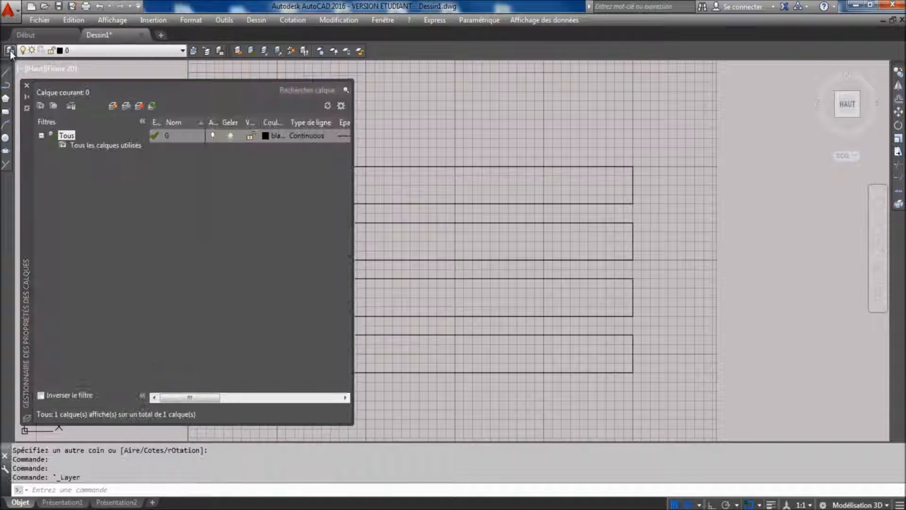
click(171, 137)
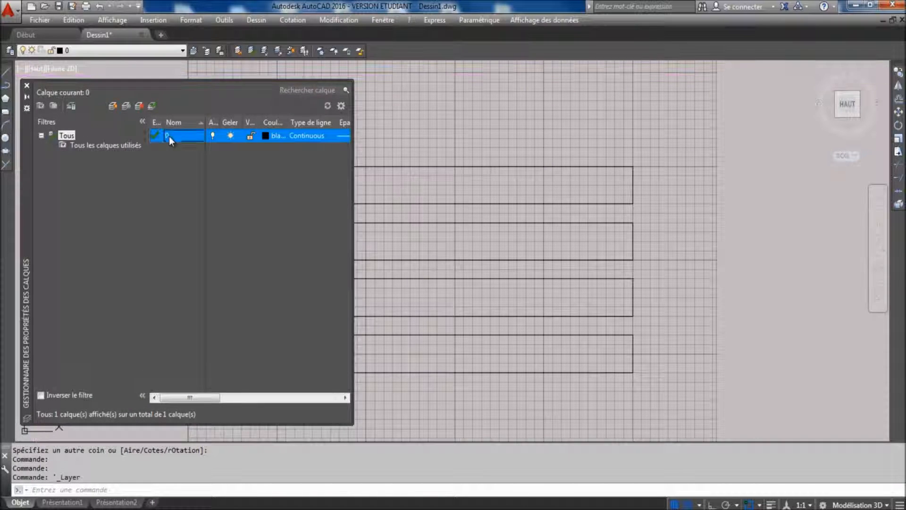
click(112, 105)
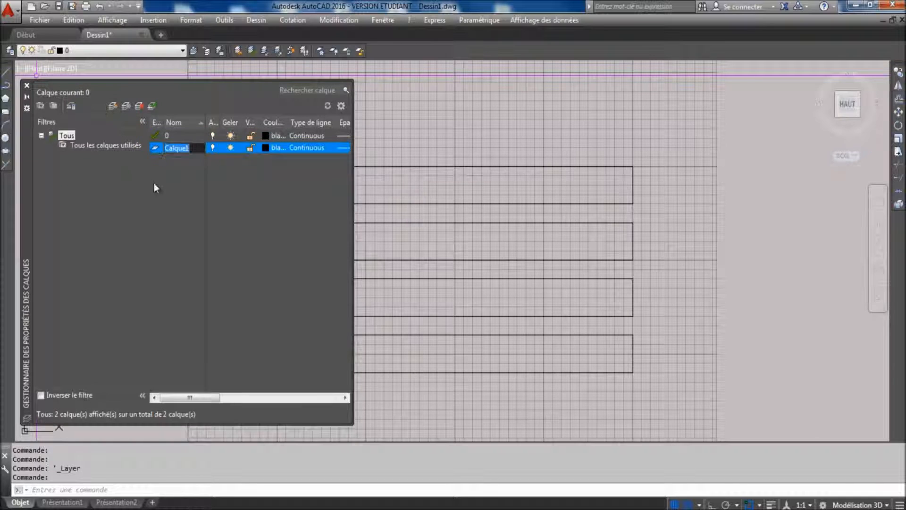
text(T)
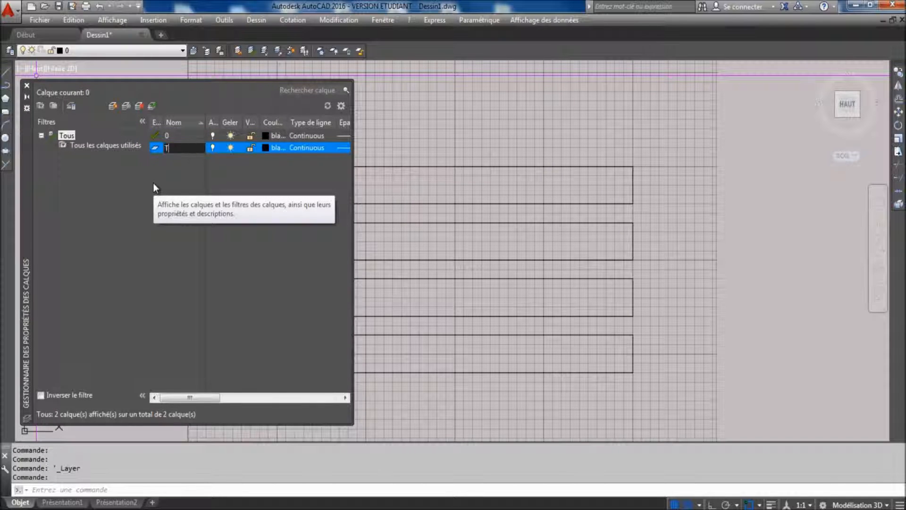
text(rait fort)
key(Return)
key(alt+n)
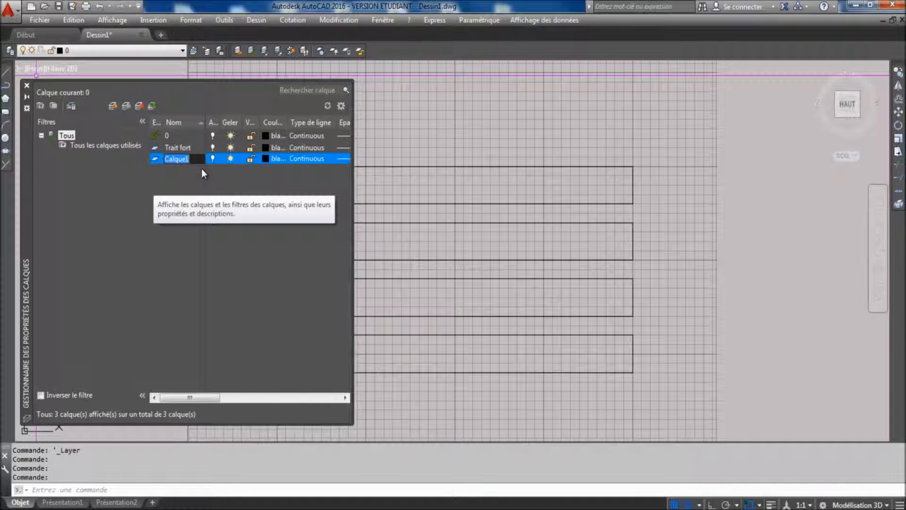
text(Trait fin)
key(Return)
Create two further layers named "Trait renforcé" and "Trait mixte", each starting with a capital T
key(alt+n)
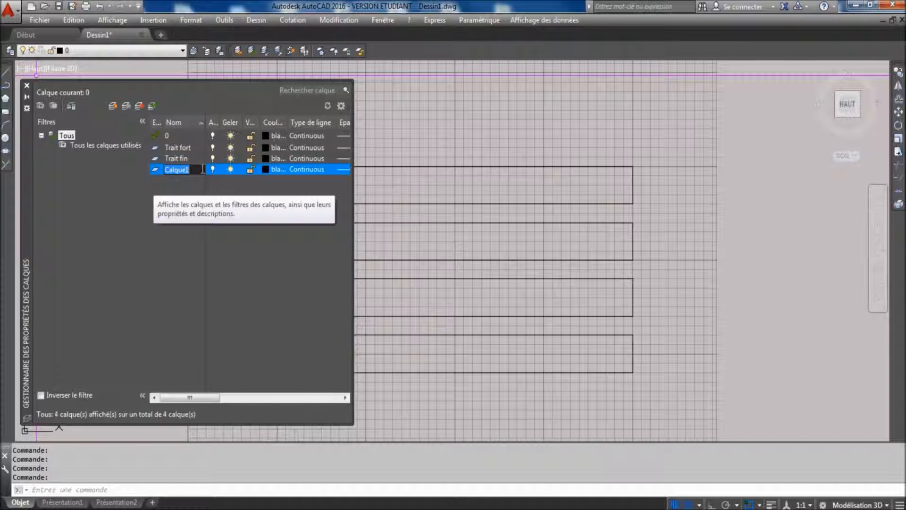
text(trait renforcé)
key(Return)
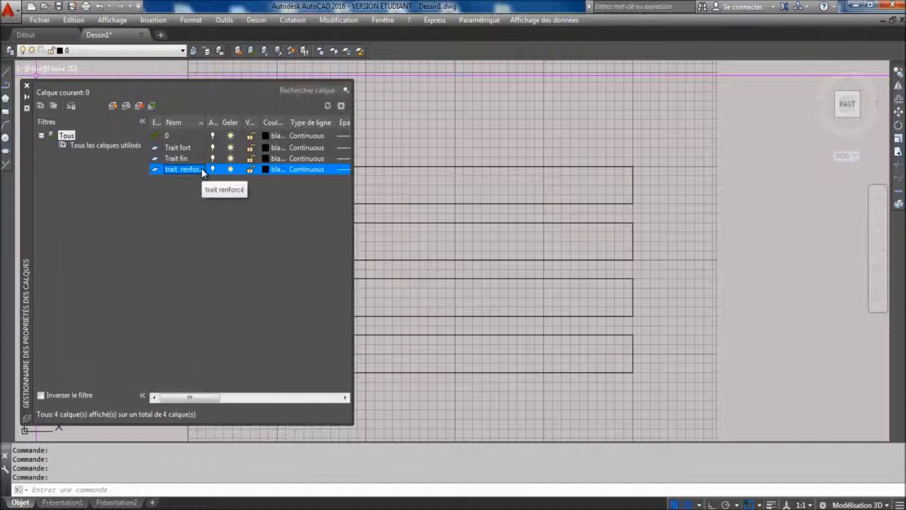
click(168, 170)
drag(167, 169, 143, 170)
text(T)
key(Return)
key(Return)
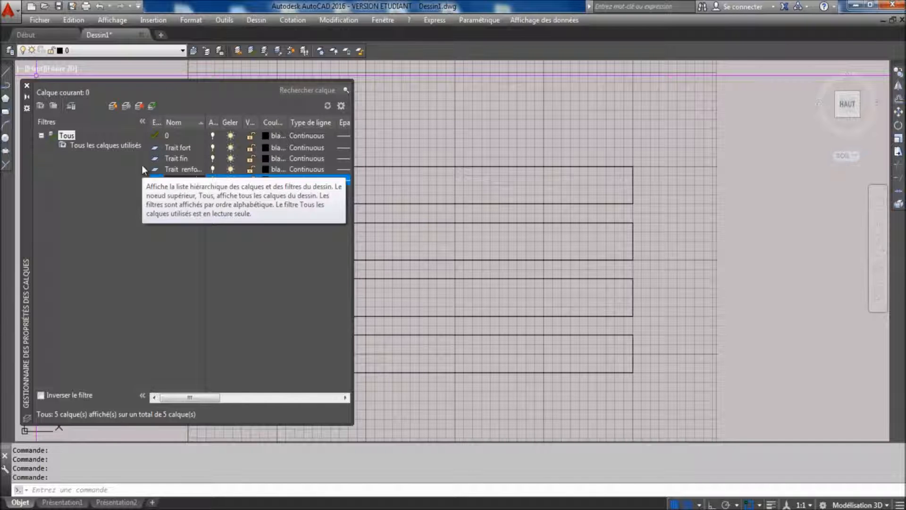
click(247, 315)
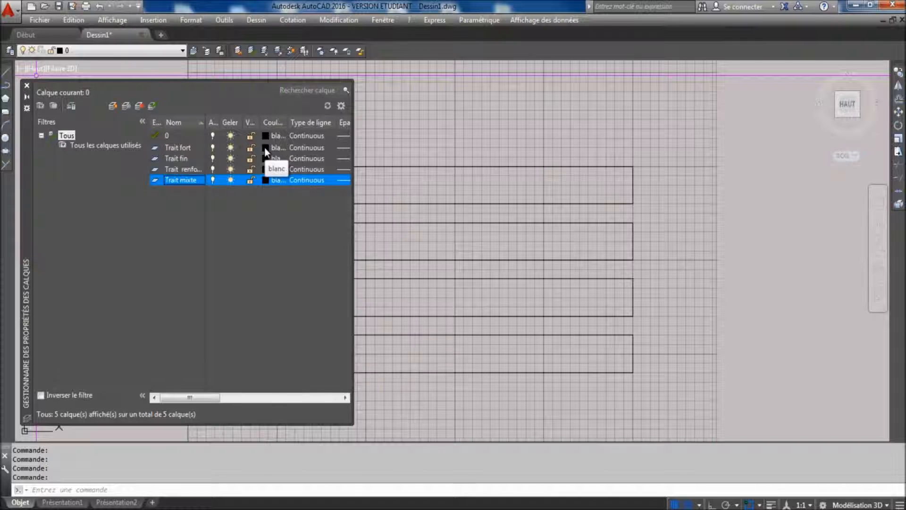
Set the colour of the Trait fort layer to red (rouge) and of the Trait fin layer to yellow (jaune)
click(266, 149)
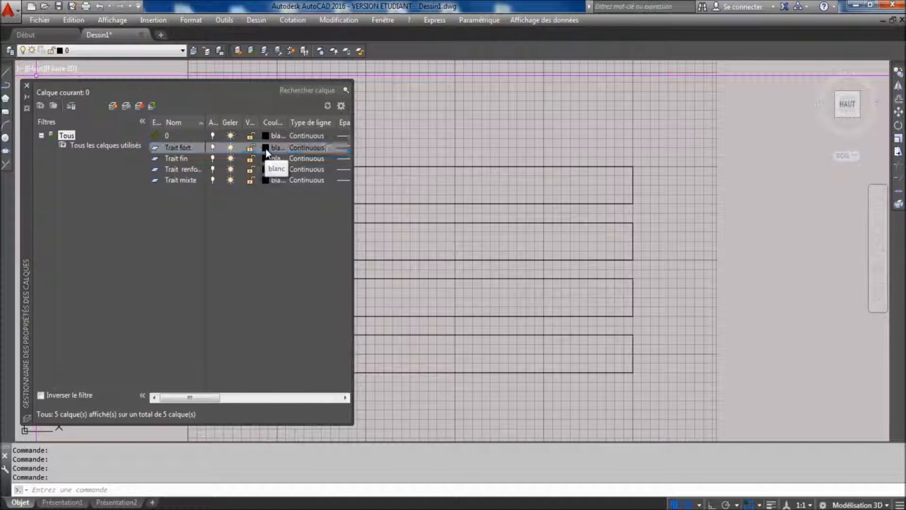
click(340, 288)
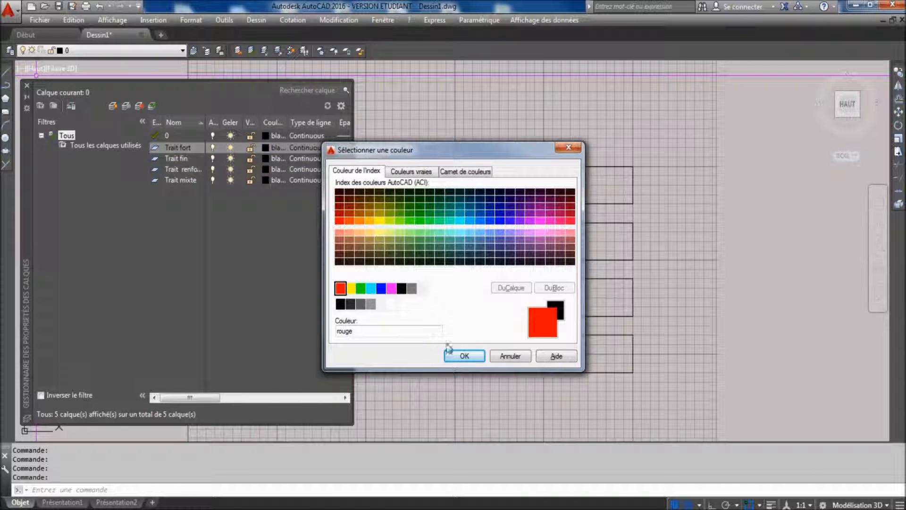
click(464, 356)
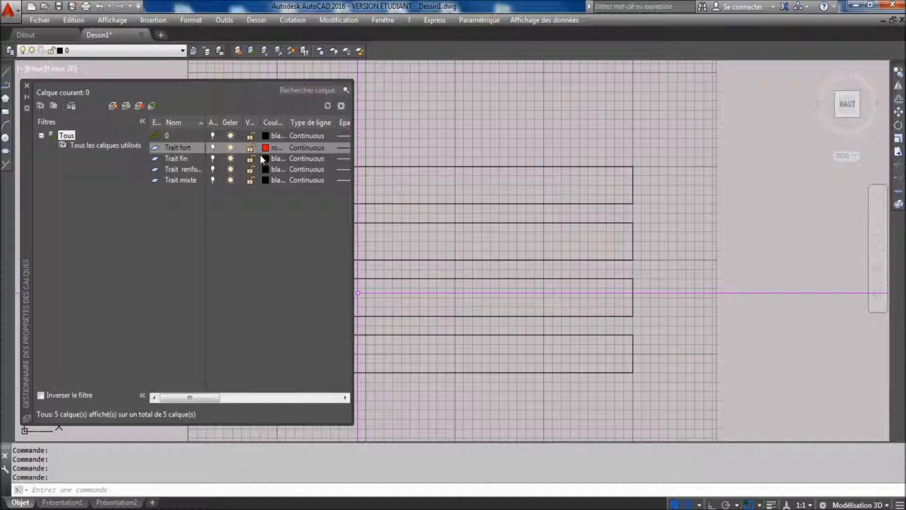
click(265, 158)
click(351, 287)
click(465, 355)
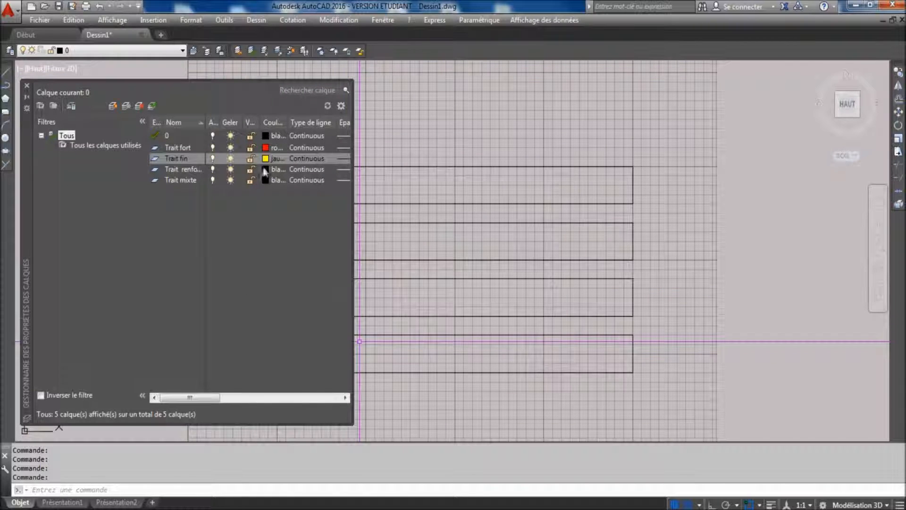
Set the colour of the Trait renforcé layer to blue (bleu) and of the Trait mixte layer to green (vert)
click(265, 170)
click(381, 287)
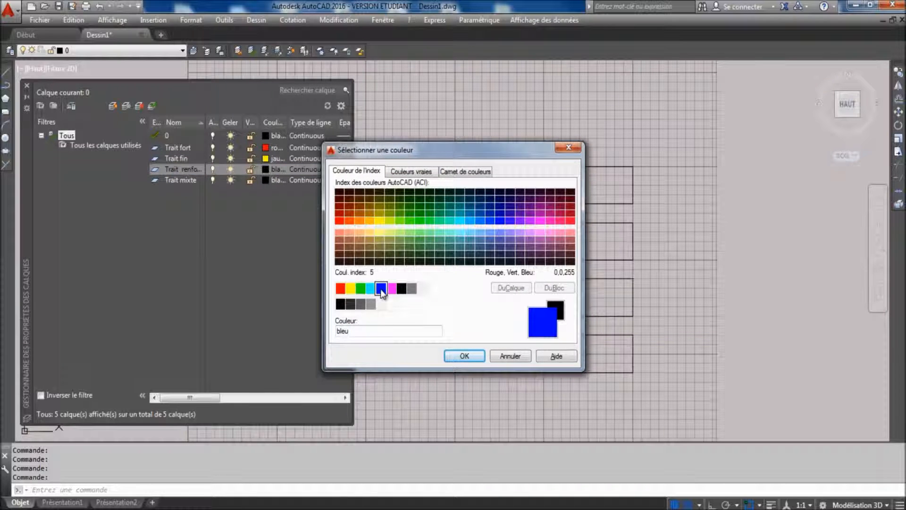
click(453, 356)
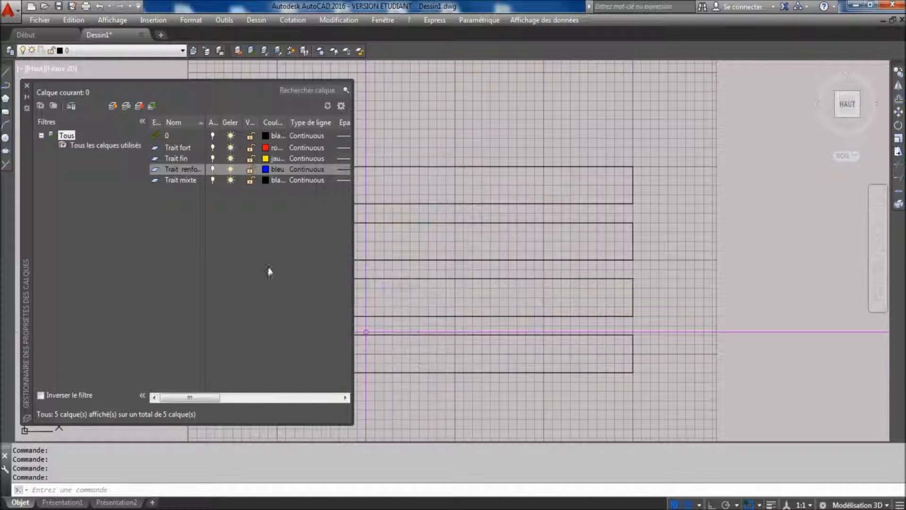
click(266, 182)
click(361, 288)
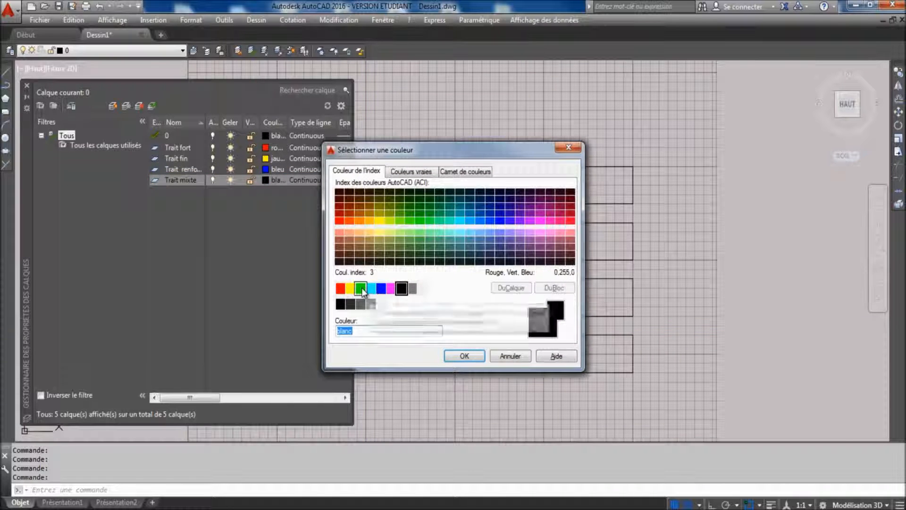
click(465, 355)
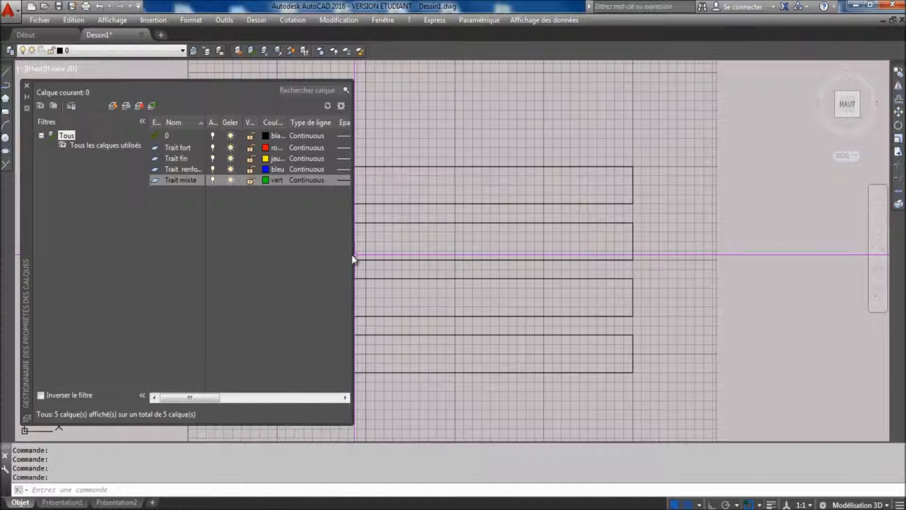
Widen the layer manager to show all properties and fit the Couleur, Verrouiller, Geler and Actif columns to their headings
drag(353, 254, 686, 302)
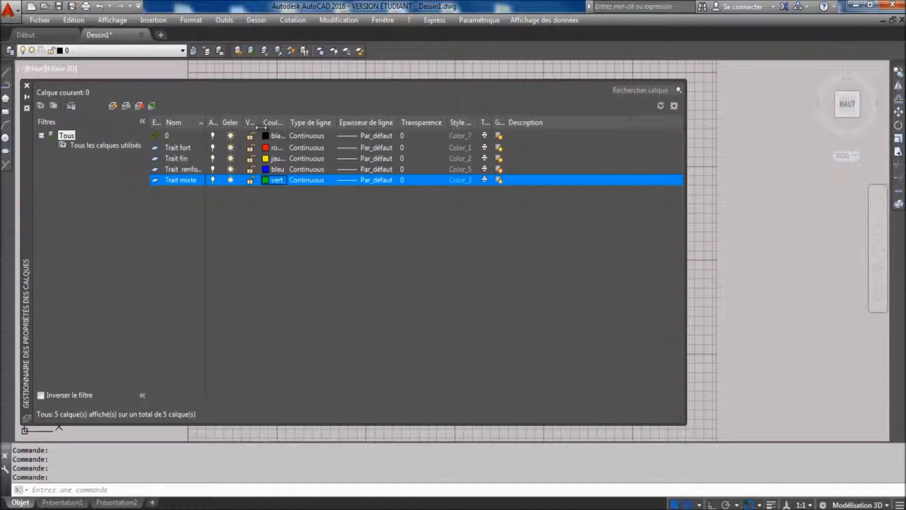
double_click(286, 121)
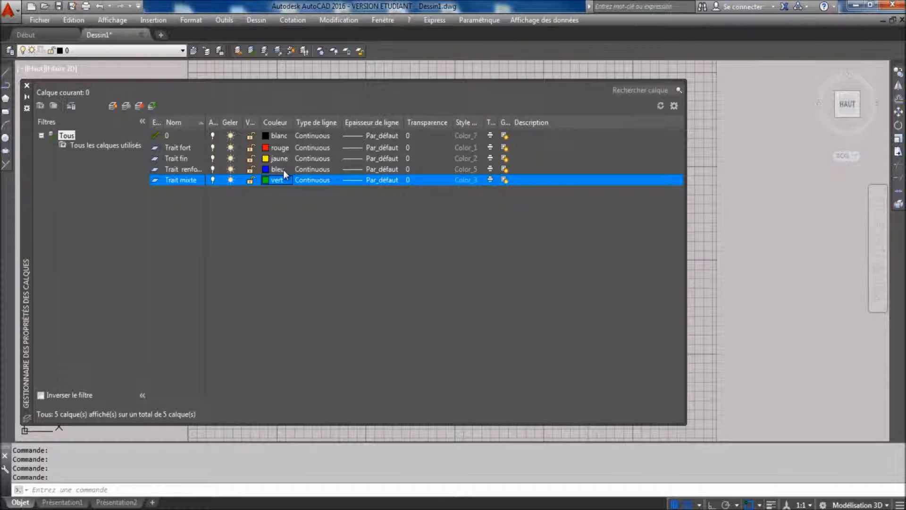
double_click(258, 122)
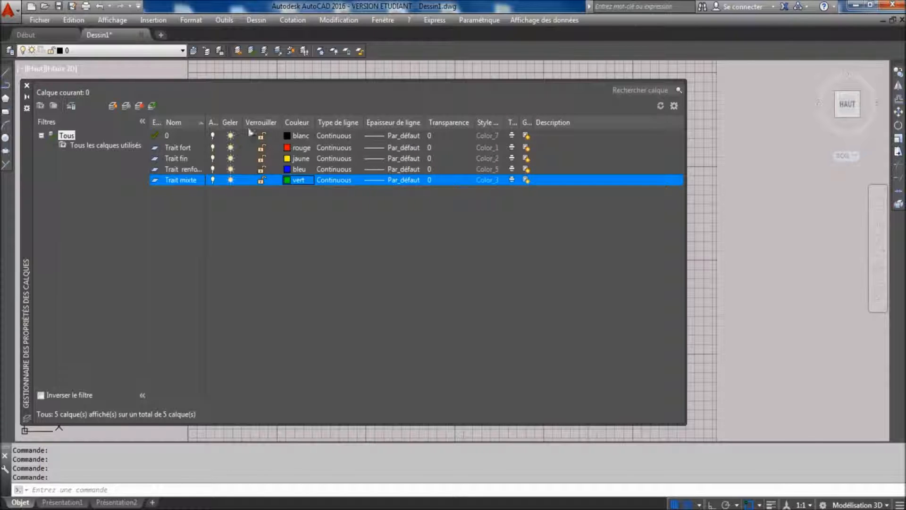
double_click(242, 124)
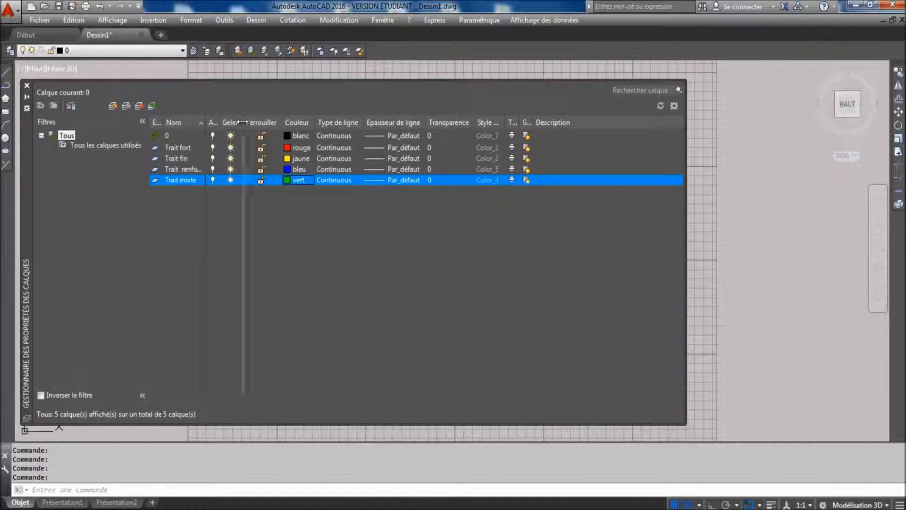
double_click(218, 122)
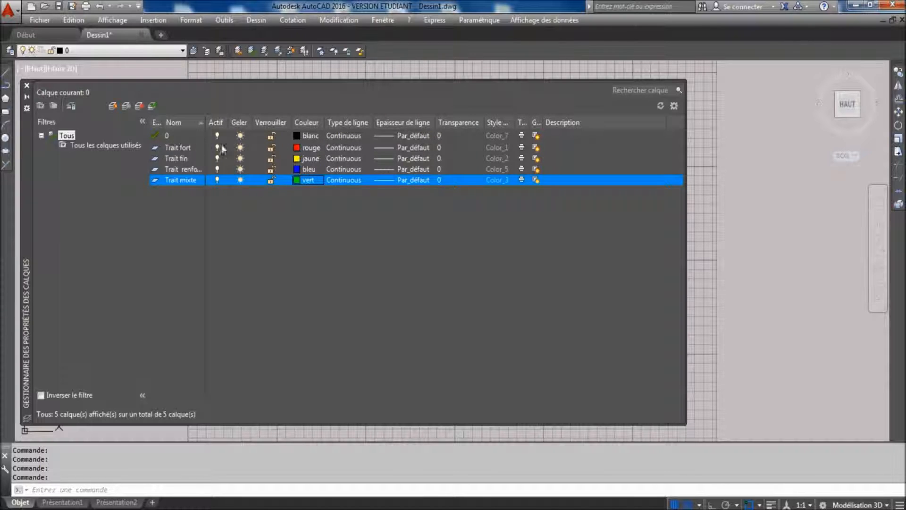
Keep the Continuous linetype for the Trait fort layer and set its lineweight to 0.35 mm
click(344, 148)
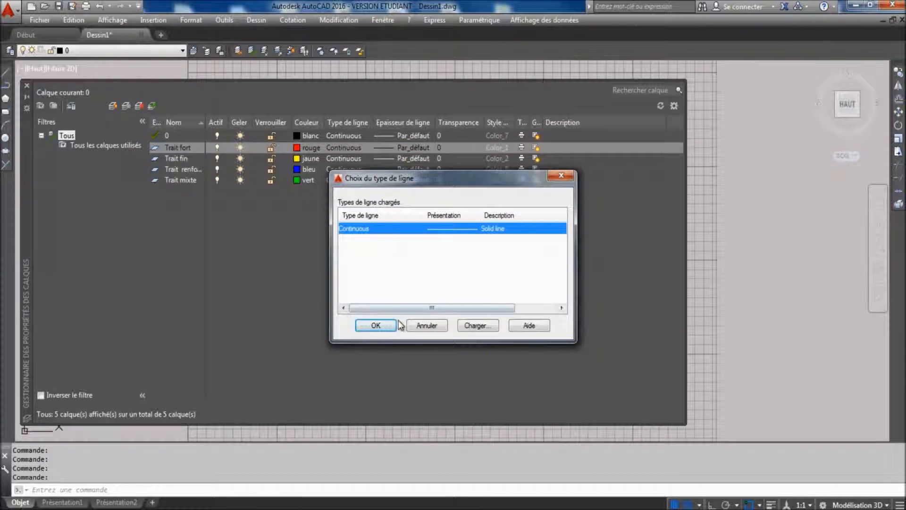
click(375, 325)
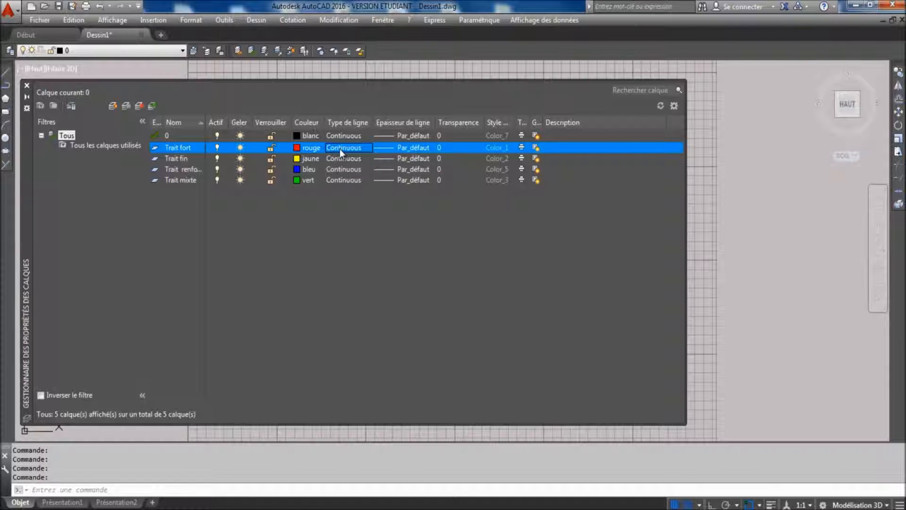
click(383, 147)
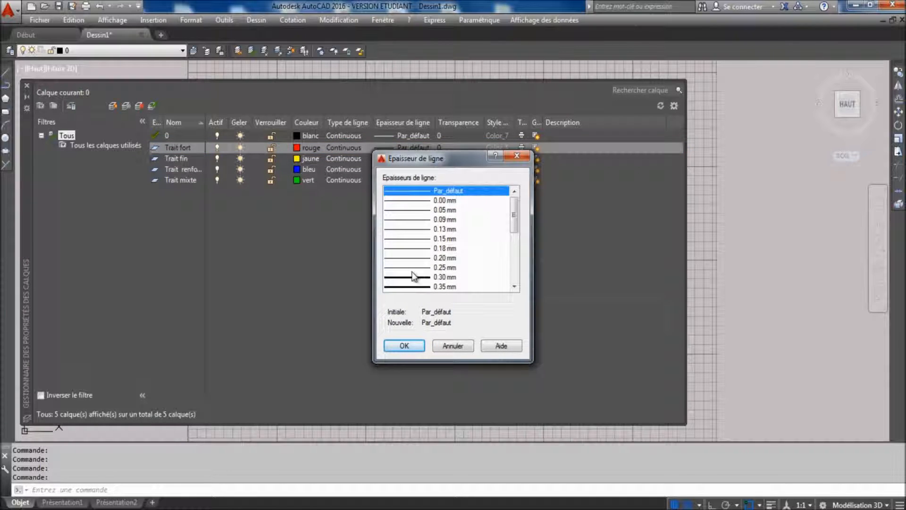
click(443, 287)
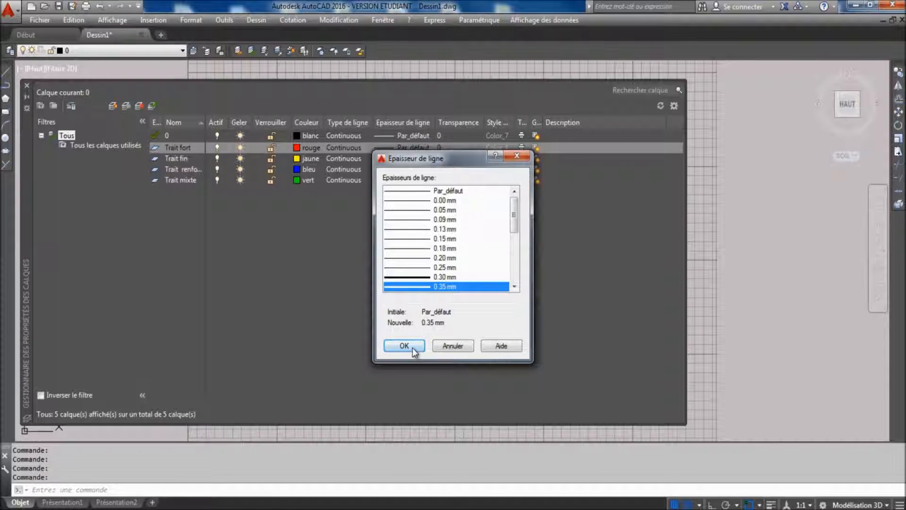
click(411, 347)
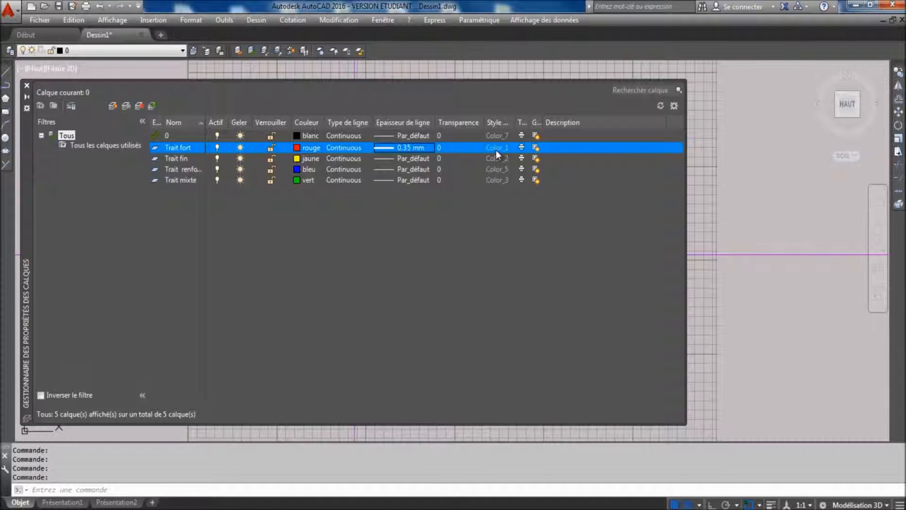
click(522, 148)
Set the lineweight of the Trait fin layer to 0.13 mm
click(390, 162)
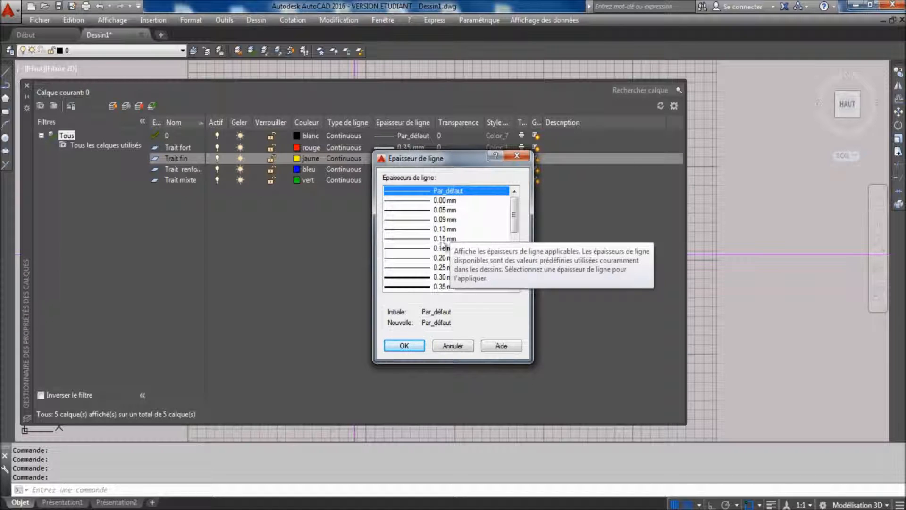
click(414, 231)
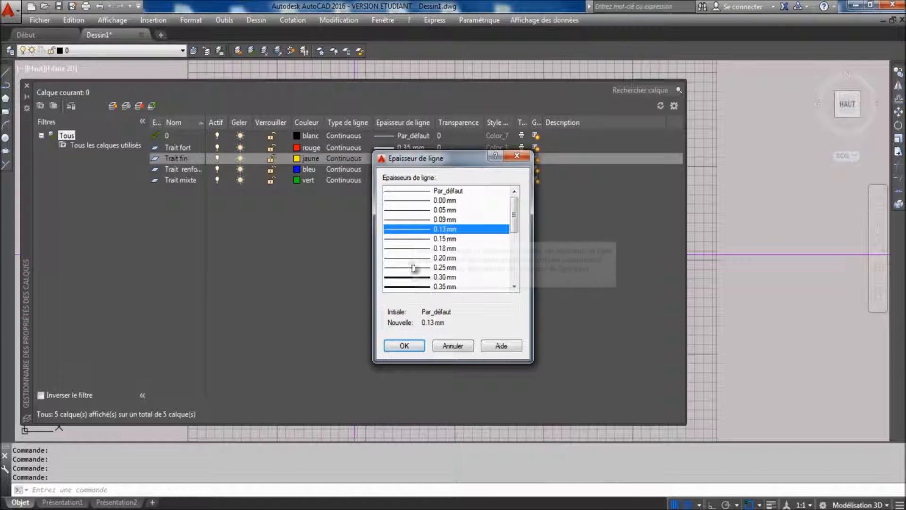
click(404, 345)
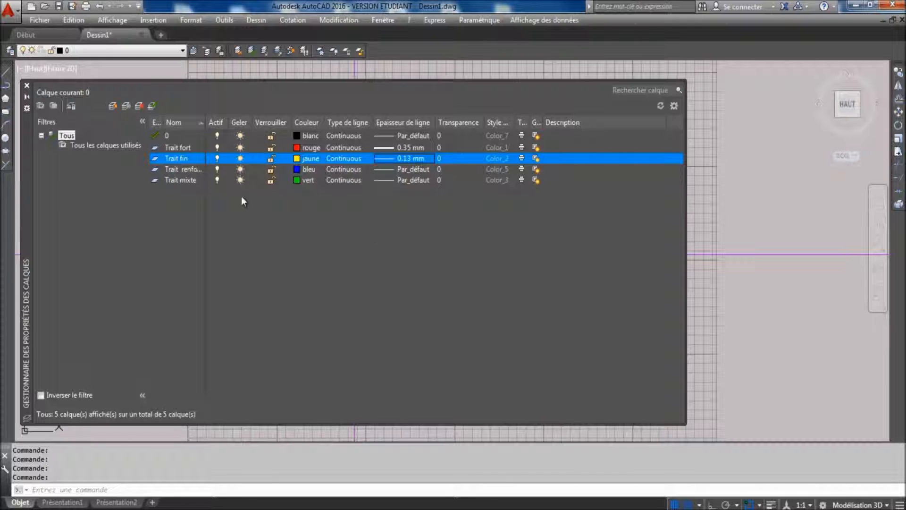
Set the lineweight of the Trait renforcé layer to 0.50 mm
click(184, 168)
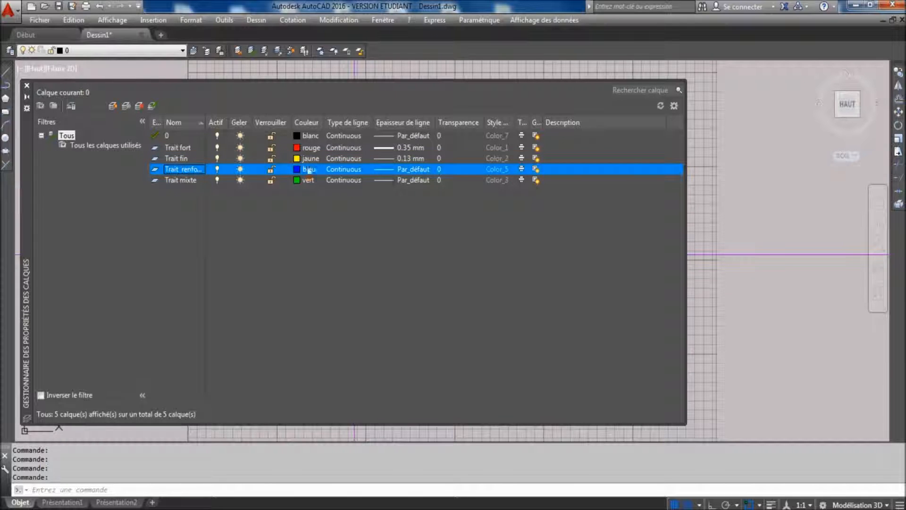
click(383, 169)
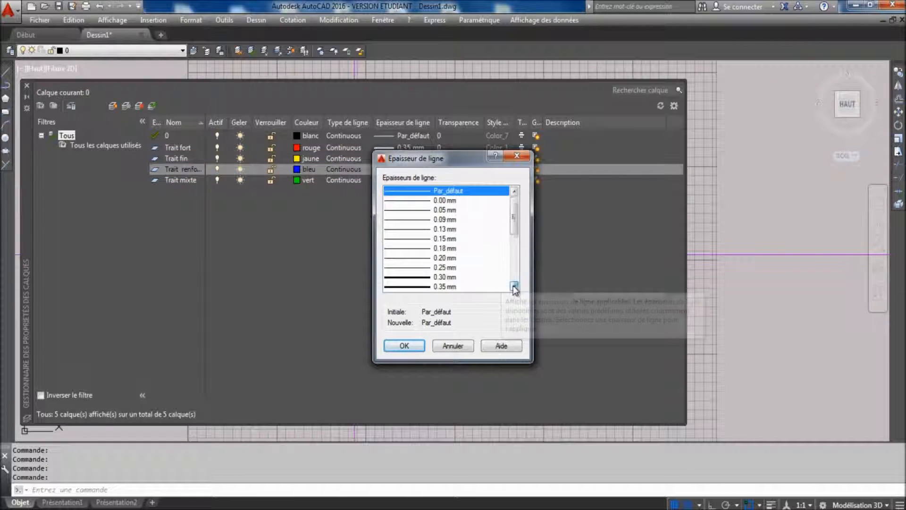
click(514, 286)
click(514, 286)
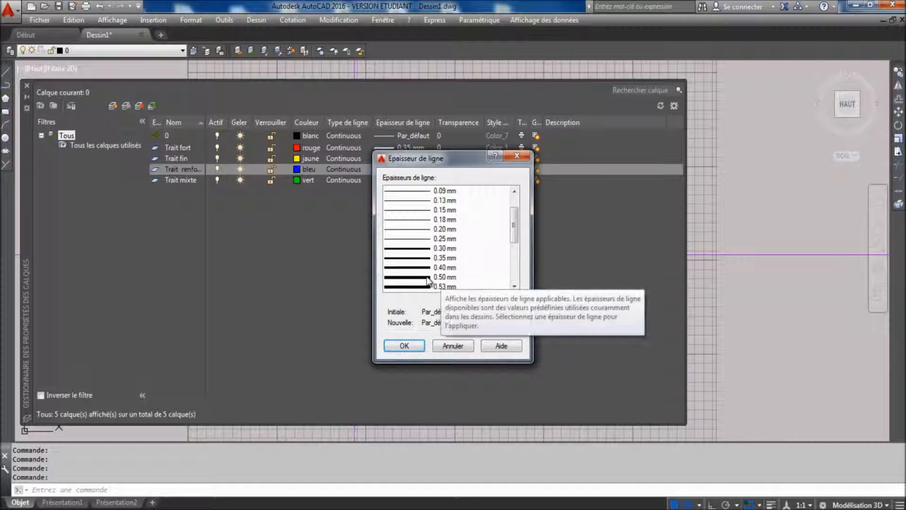
click(431, 277)
click(404, 346)
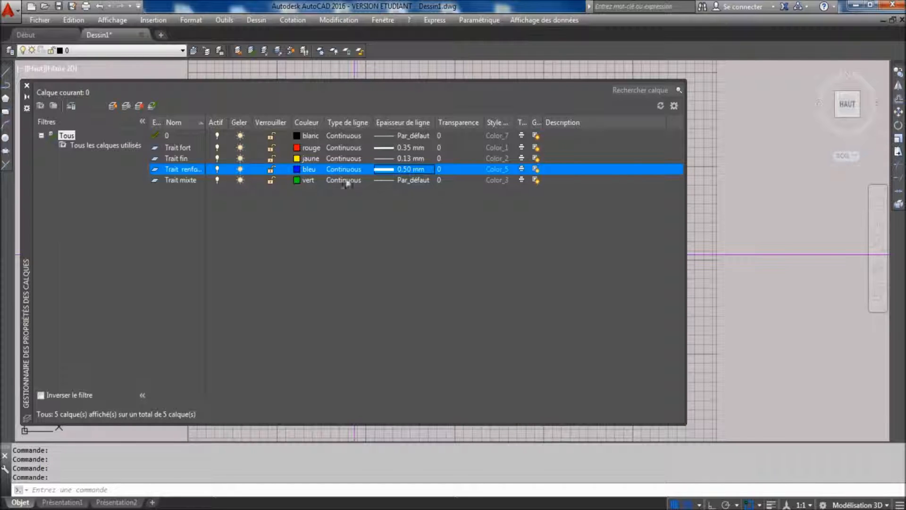
Set the lineweight of the Trait mixte layer to 0.09 mm
click(386, 179)
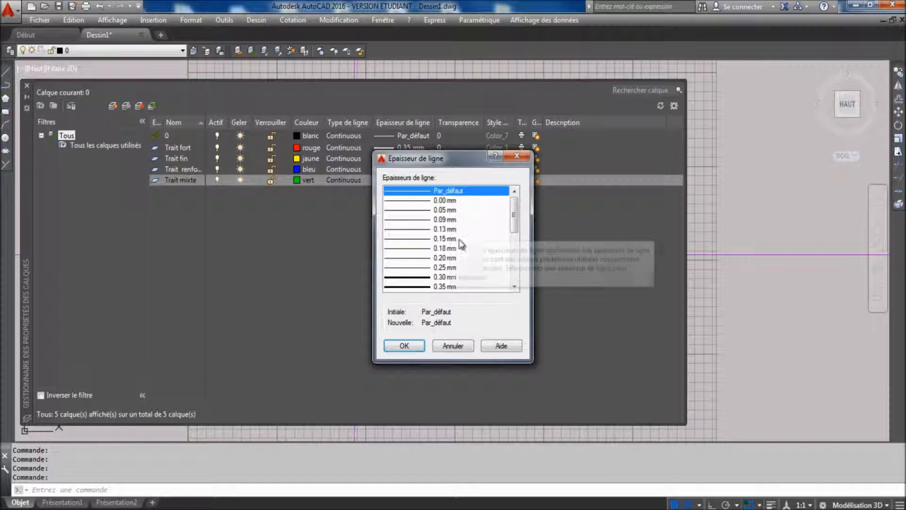
click(436, 231)
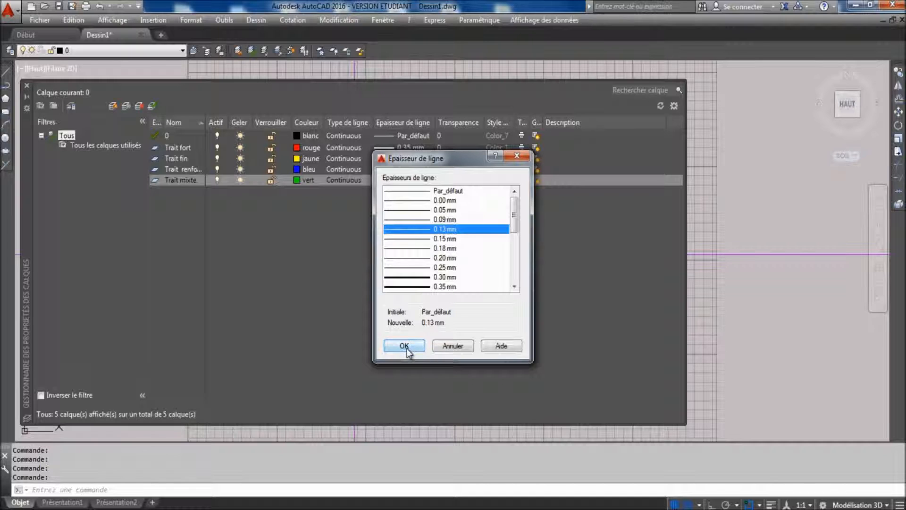
click(427, 219)
click(402, 345)
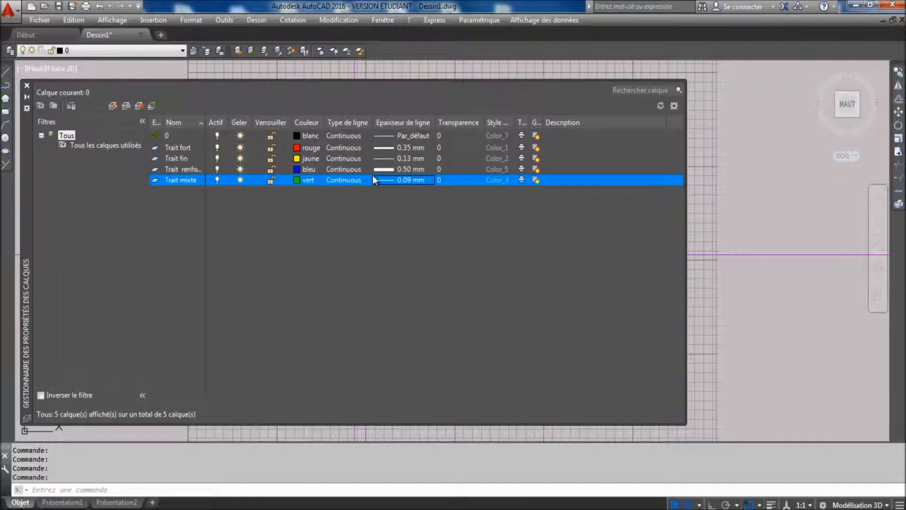
Load the AXES linetype from acadiso.lin and assign it to the Trait mixte layer
click(344, 180)
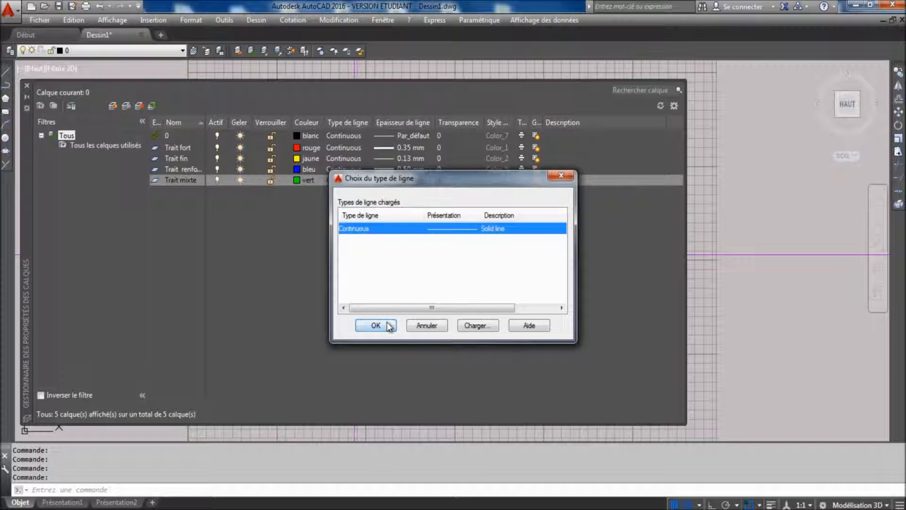
click(477, 326)
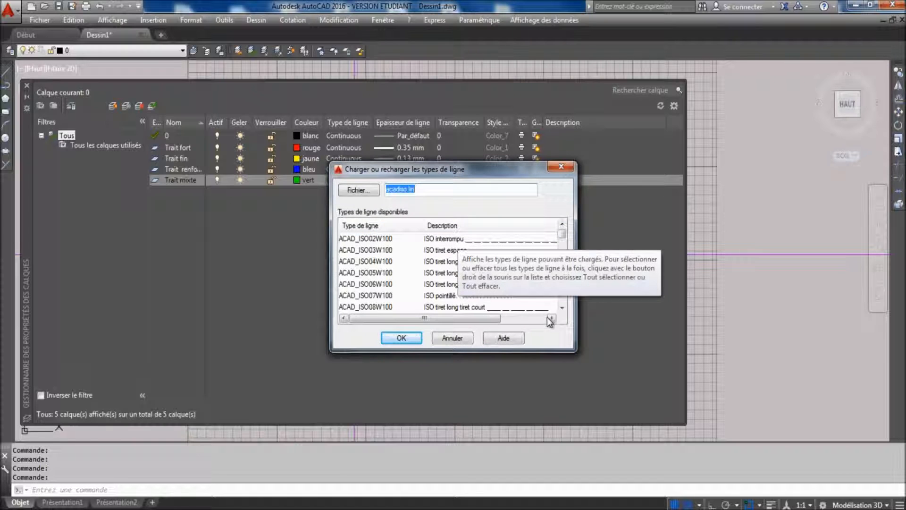
click(562, 307)
click(561, 307)
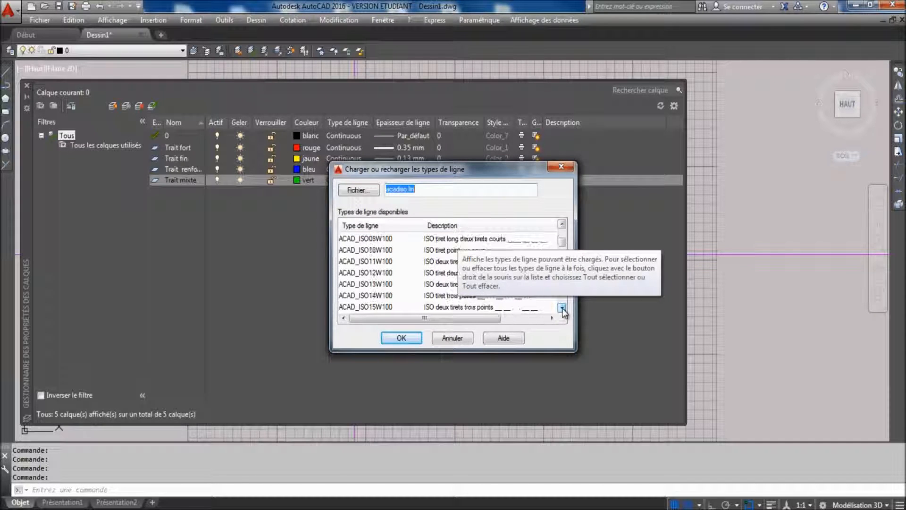
click(561, 307)
click(561, 308)
click(346, 284)
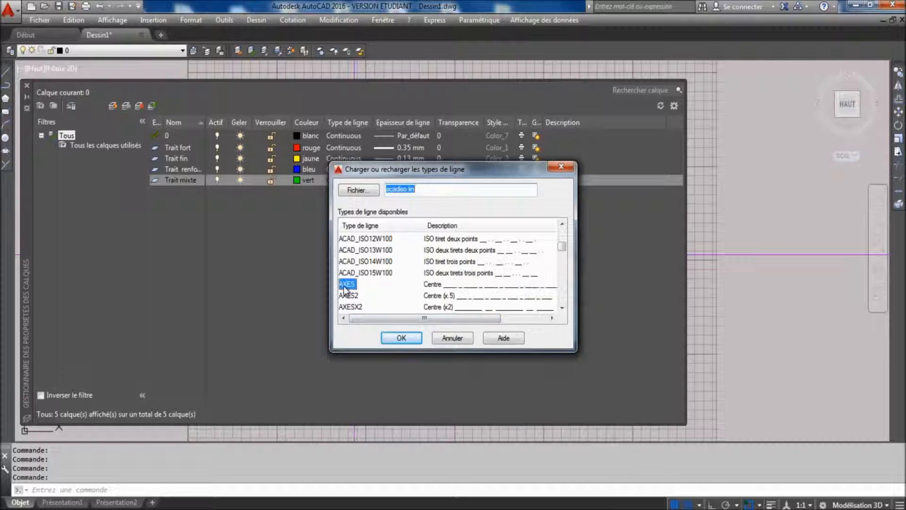
click(402, 338)
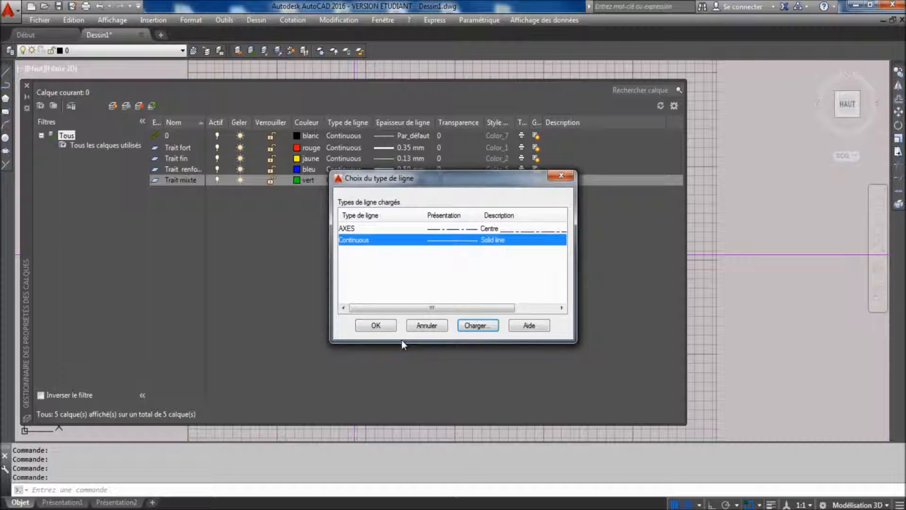
click(378, 329)
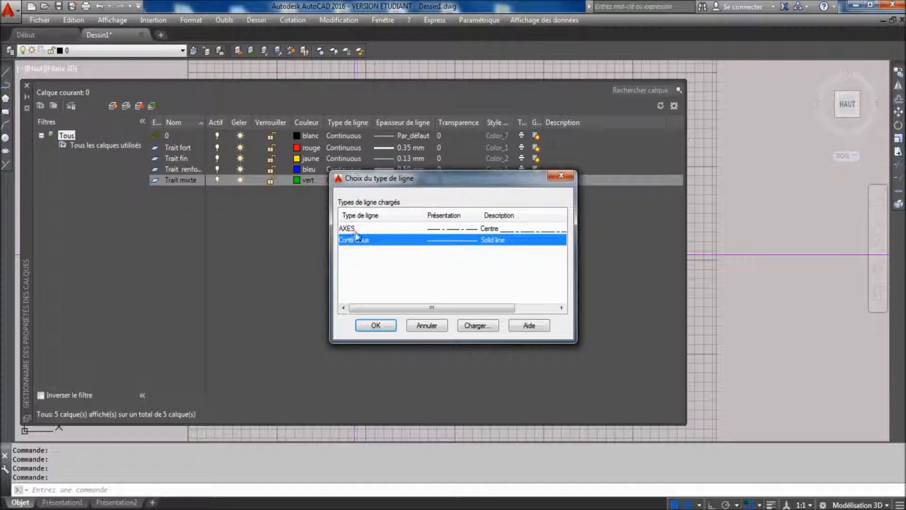
click(353, 230)
click(376, 326)
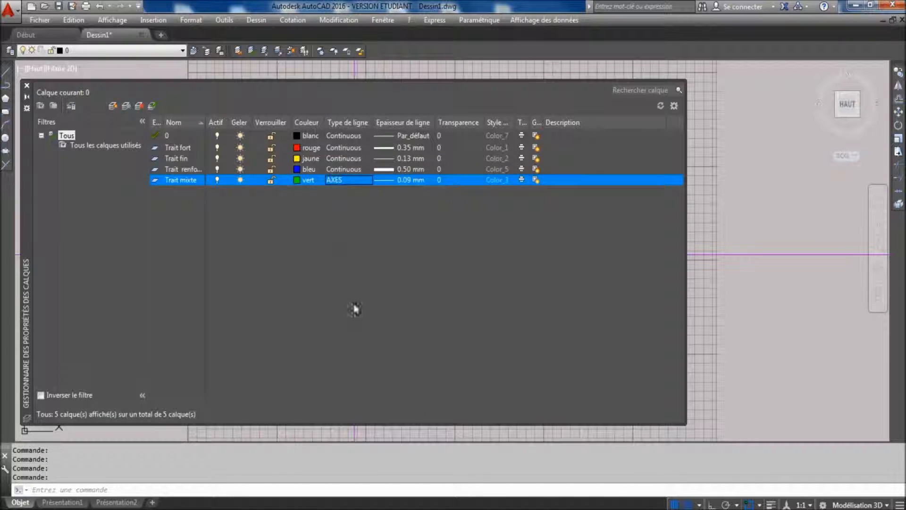
Create a new layer named Trait pointillé based on the Trait mixte layer
click(178, 181)
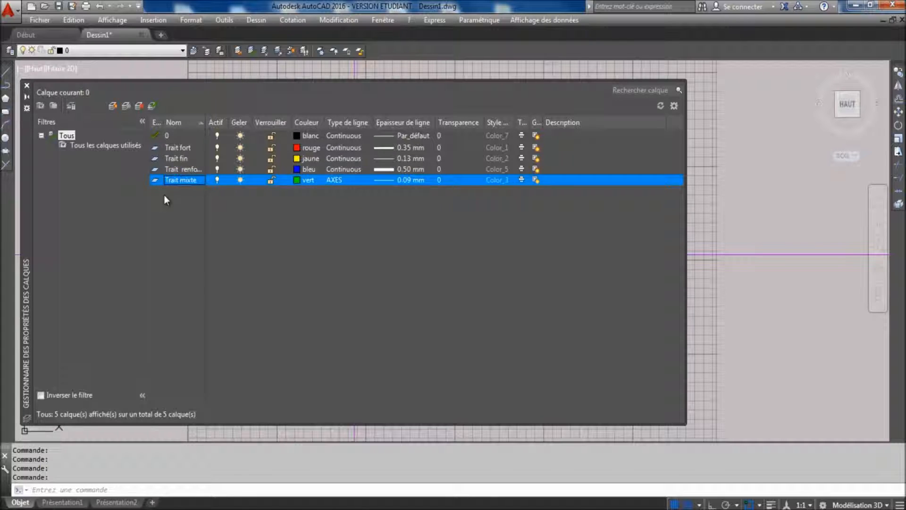
click(115, 107)
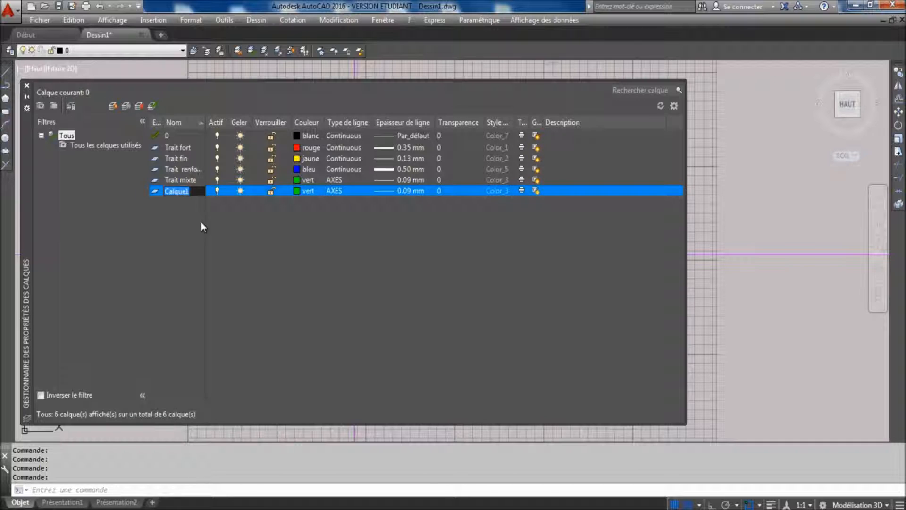
text(Trait )
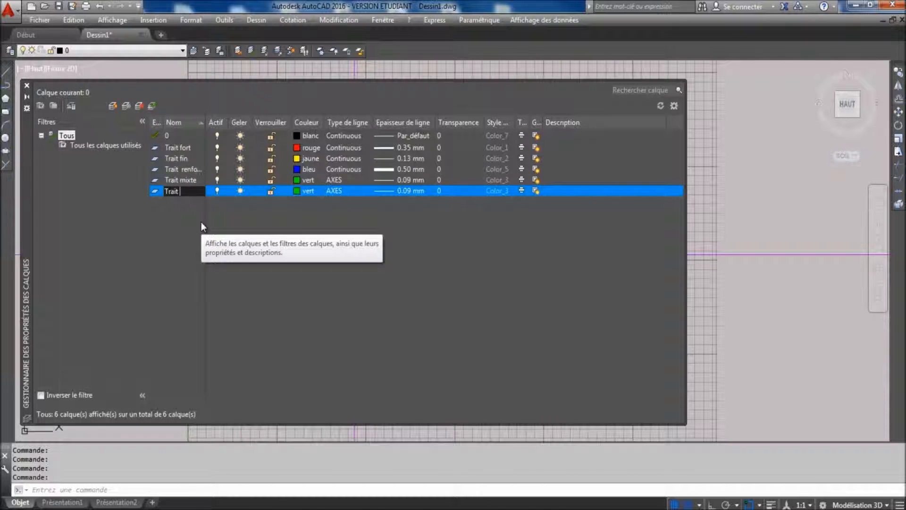
text(pointillé)
key(Return)
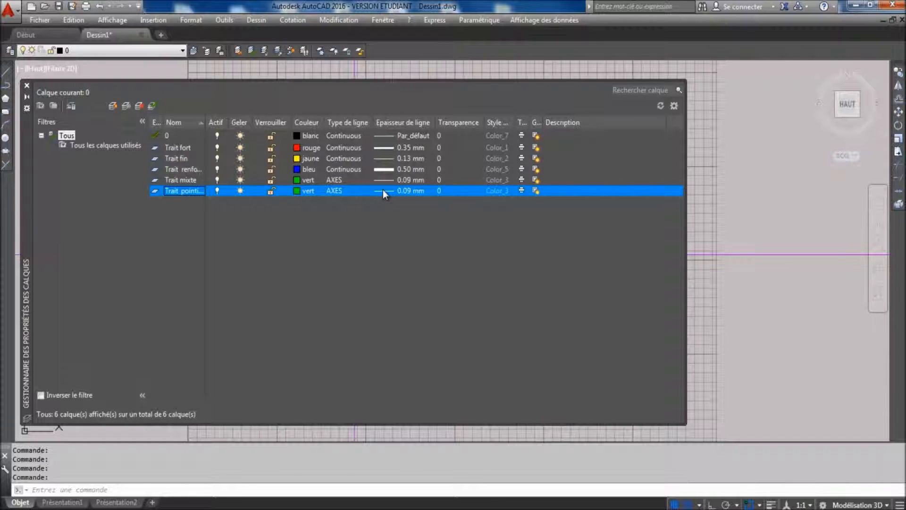
Load the ACAD_ISO03W100 linetype and assign it to the Trait pointillé layer
click(335, 191)
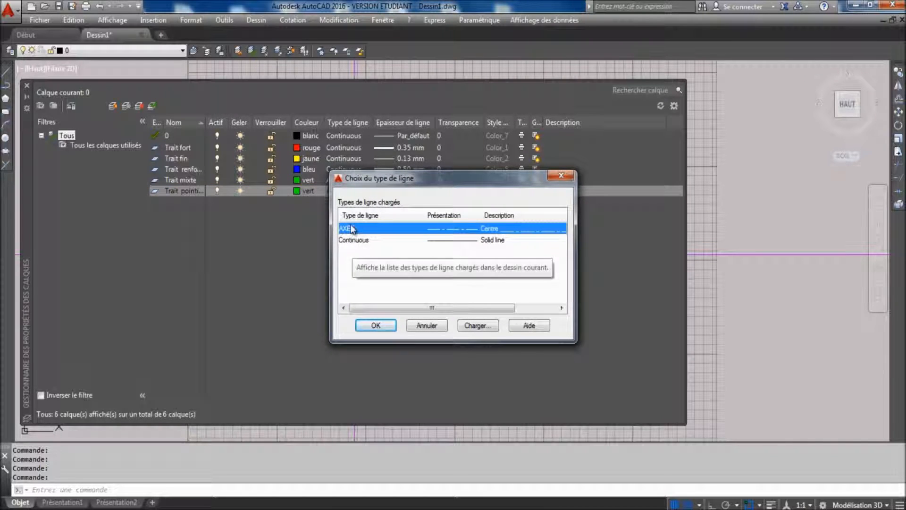
click(476, 325)
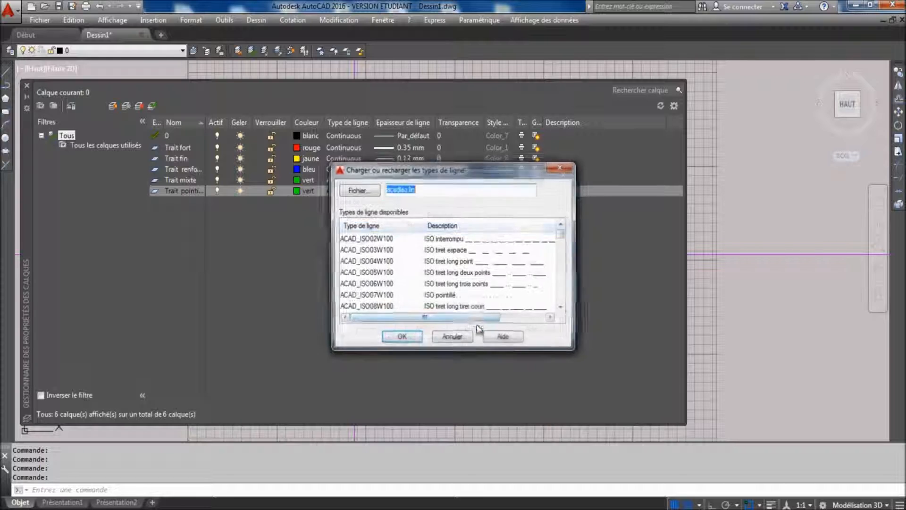
double_click(361, 250)
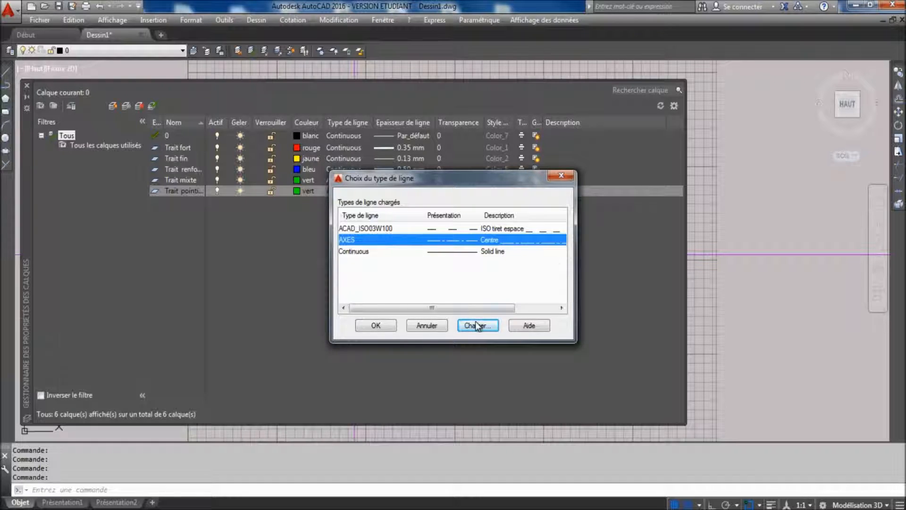
click(376, 325)
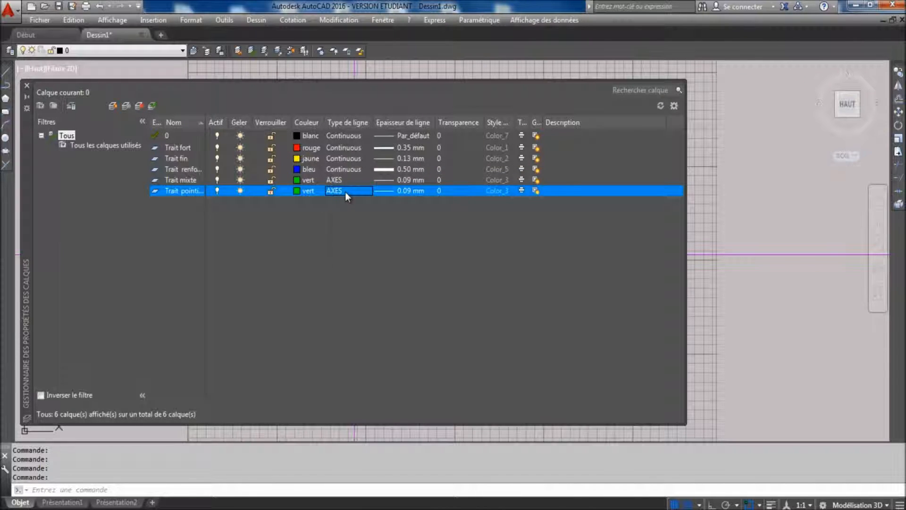
click(344, 191)
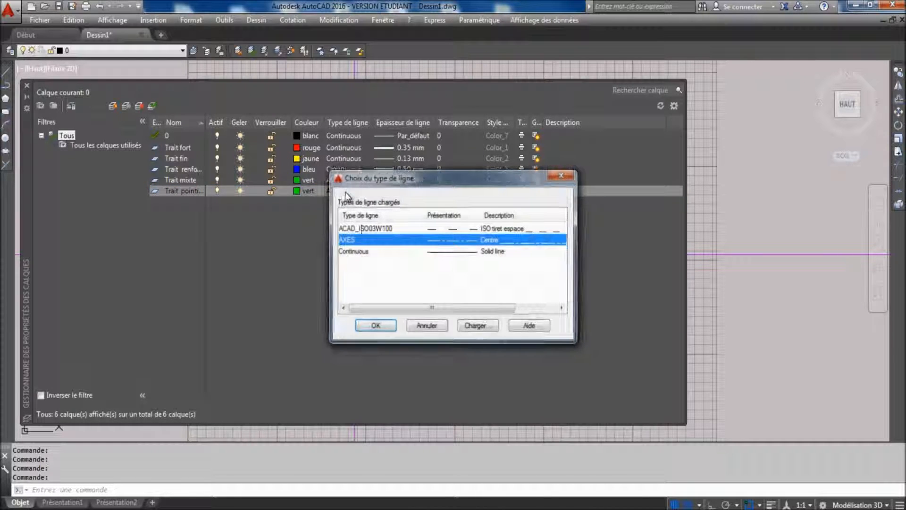
click(366, 227)
click(371, 325)
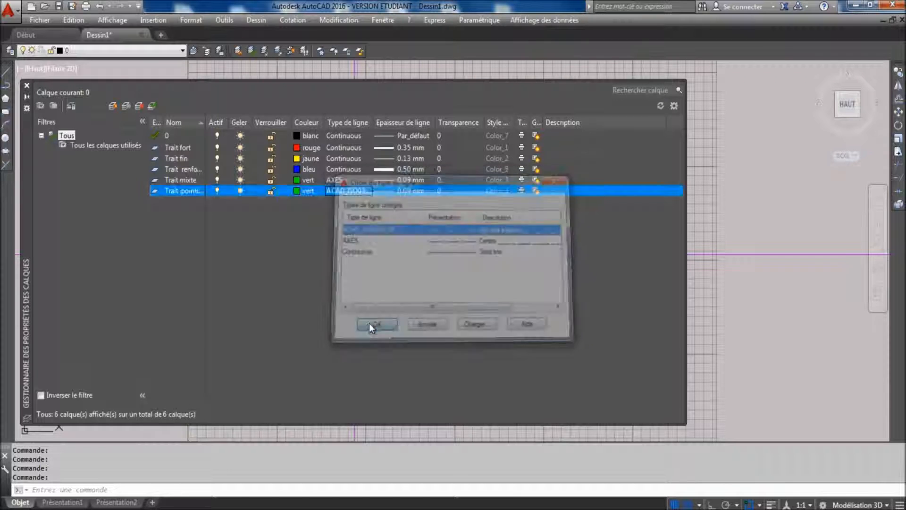
Set the colour of the Trait pointillé layer to index 8 and close the layer manager
click(297, 191)
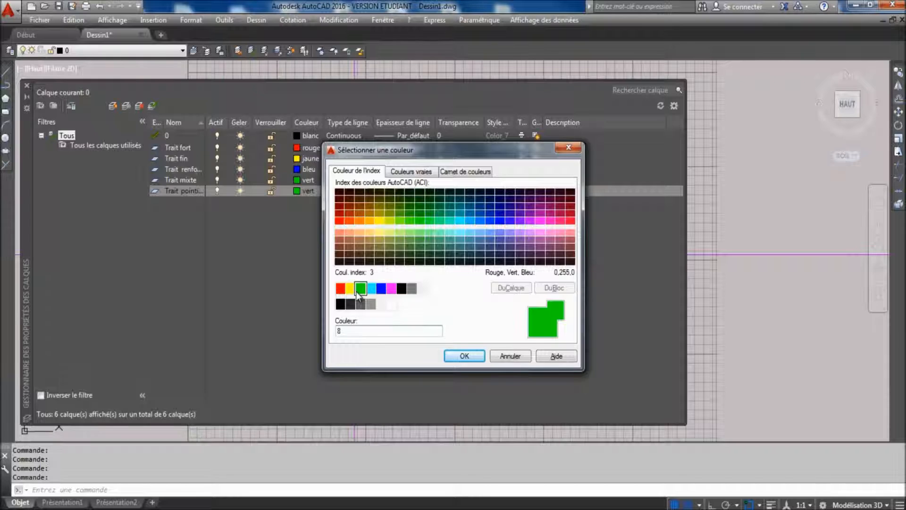
text(8)
key(Return)
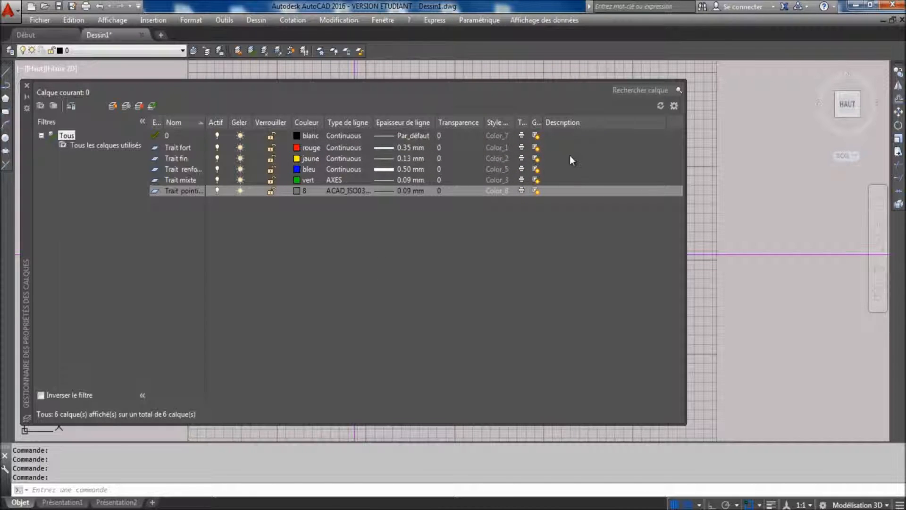
click(26, 87)
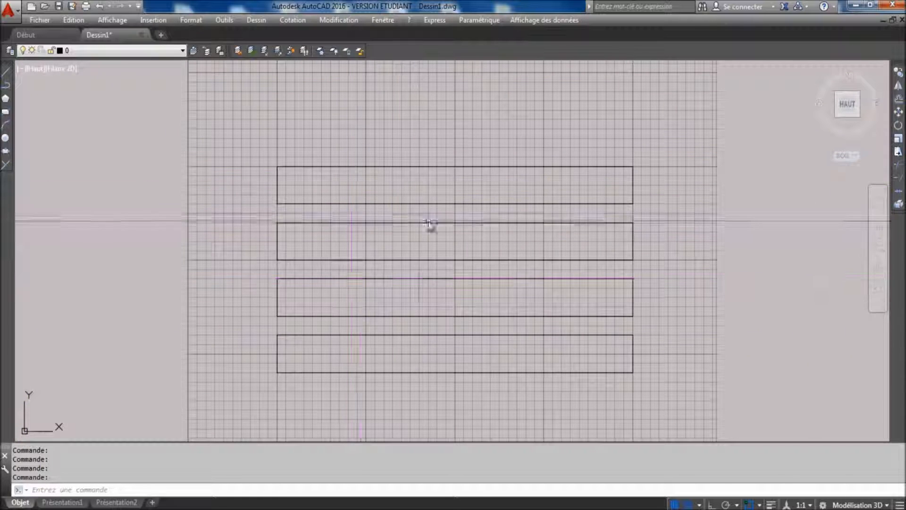
Put the uppermost rectangle on the Trait renforcé layer and clear the selection
click(401, 178)
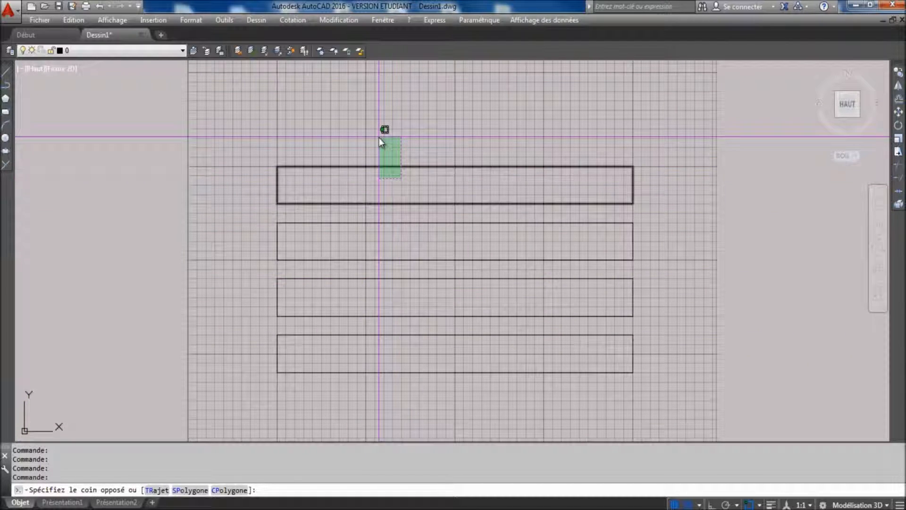
click(379, 137)
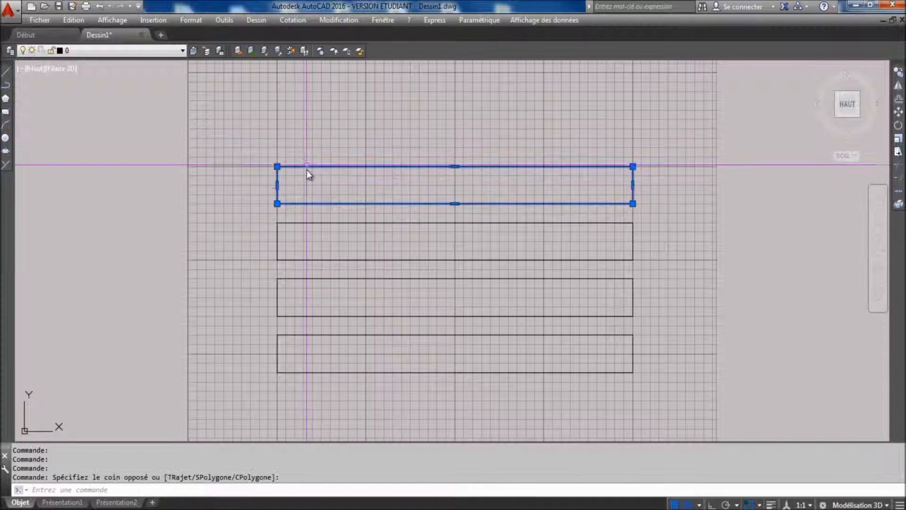
click(170, 53)
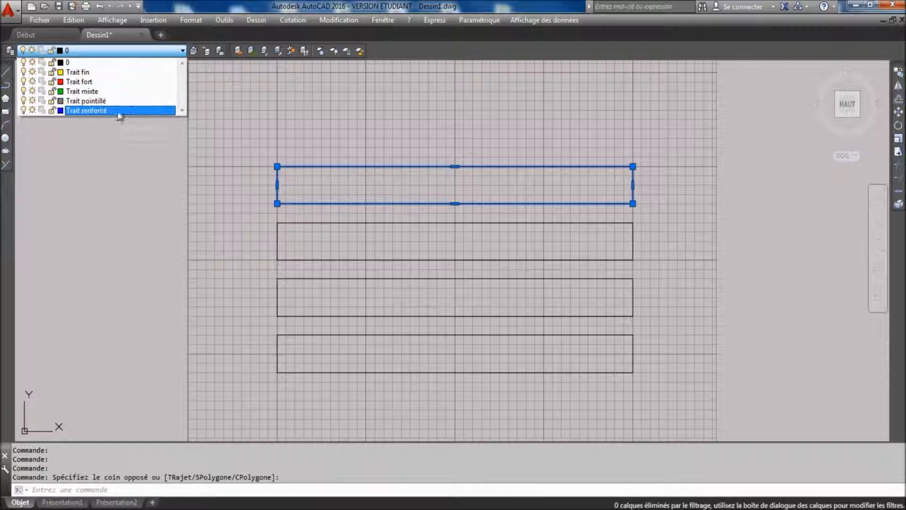
click(113, 111)
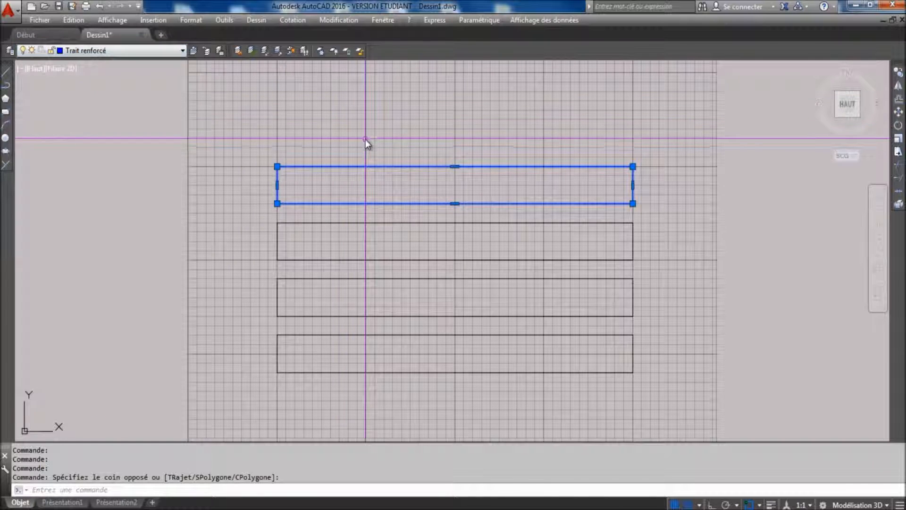
key(Escape)
Turn on the lineweight display so that the objects show their line thickness
click(333, 181)
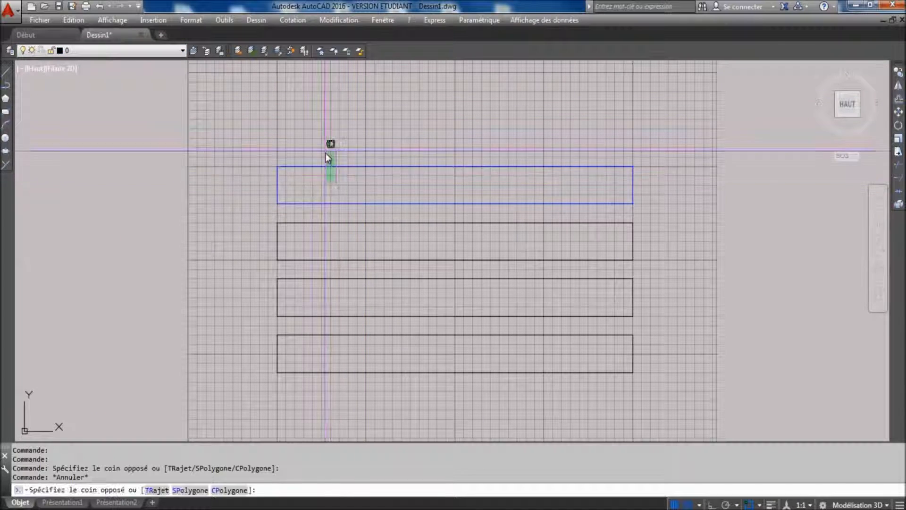
click(325, 149)
key(Escape)
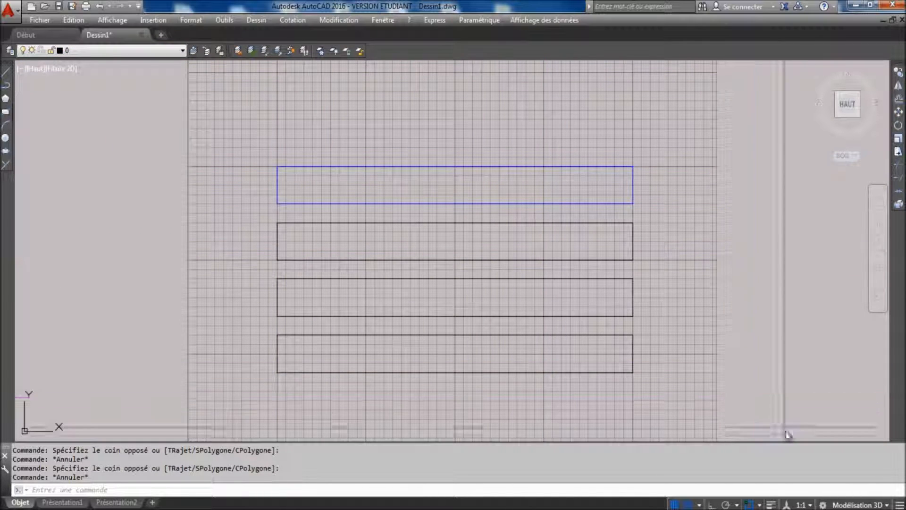
click(900, 504)
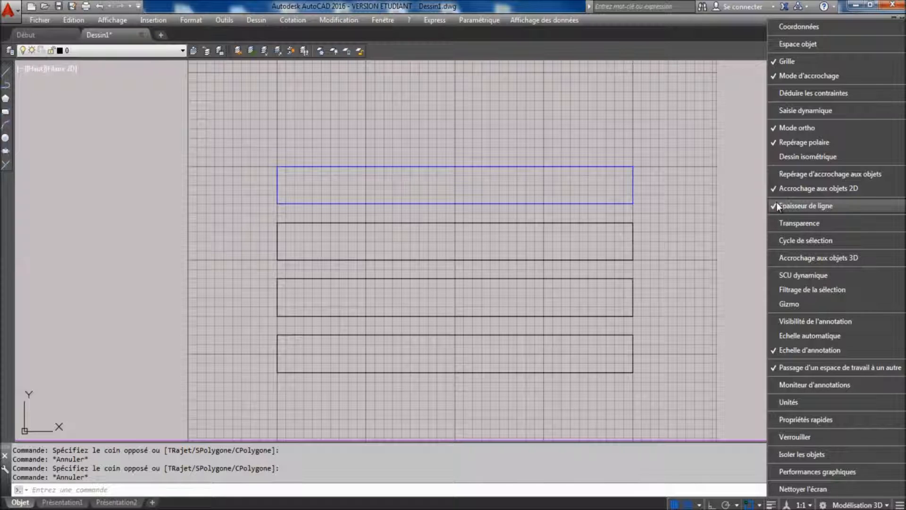
click(738, 255)
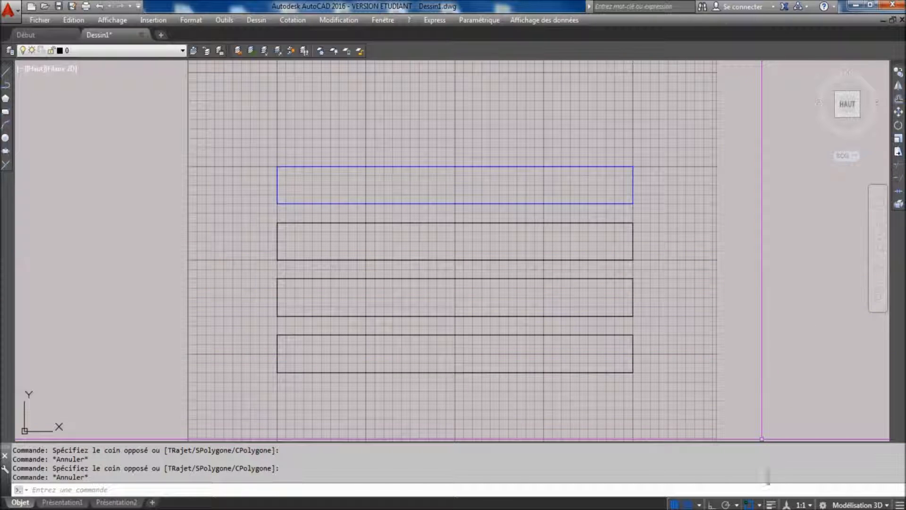
click(771, 504)
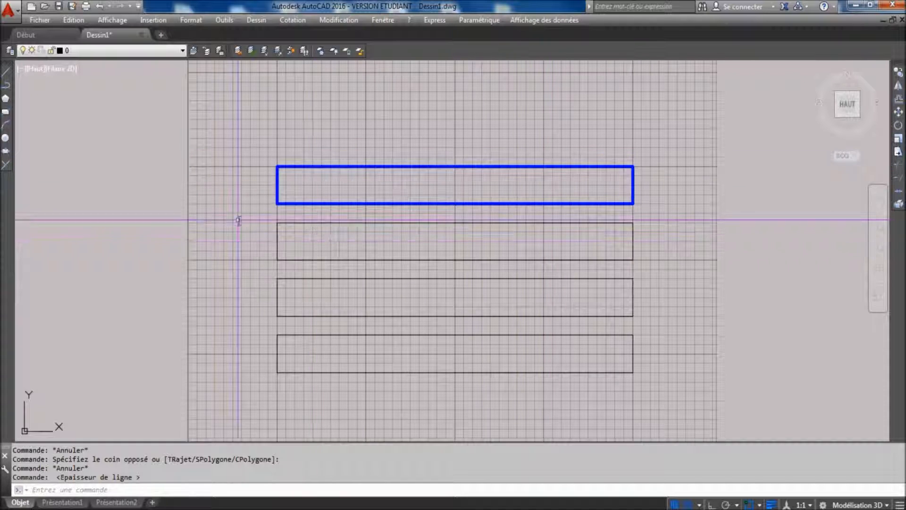
Put the second rectangle from the top on the Trait fort layer and clear the selection
click(309, 235)
click(303, 214)
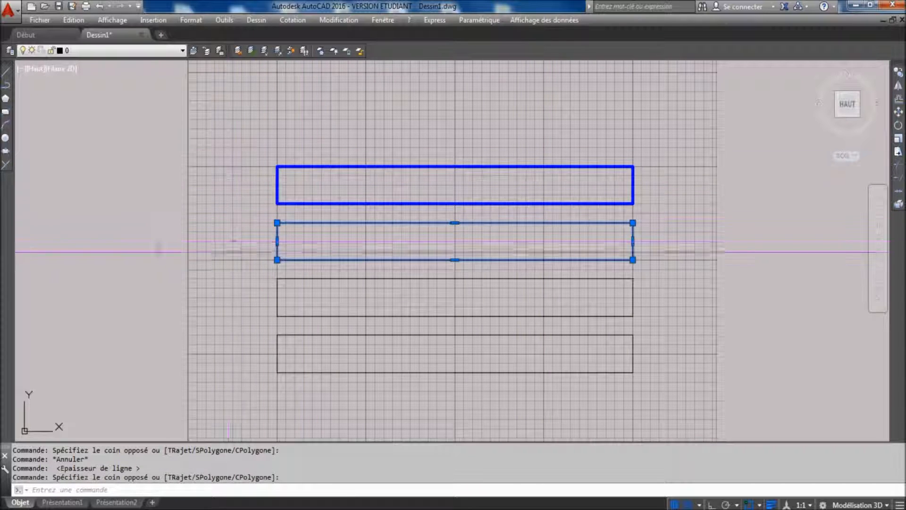
click(162, 50)
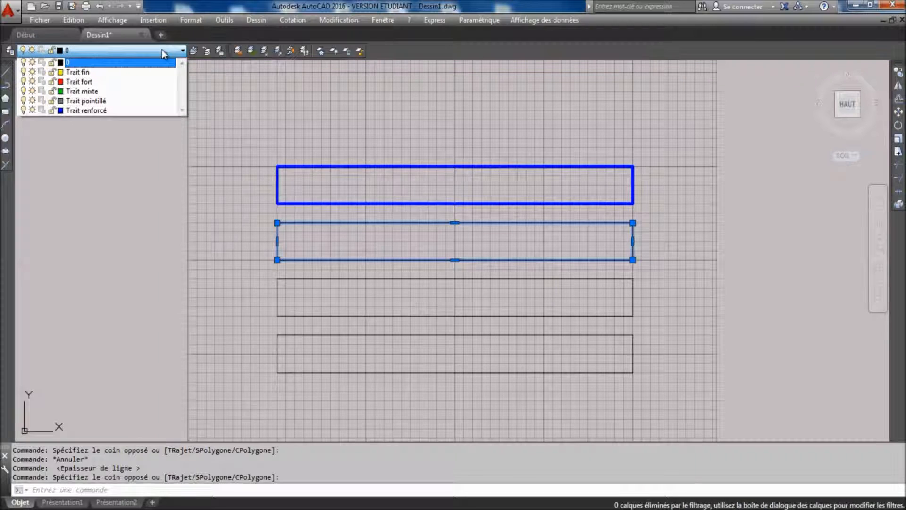
click(136, 86)
key(Escape)
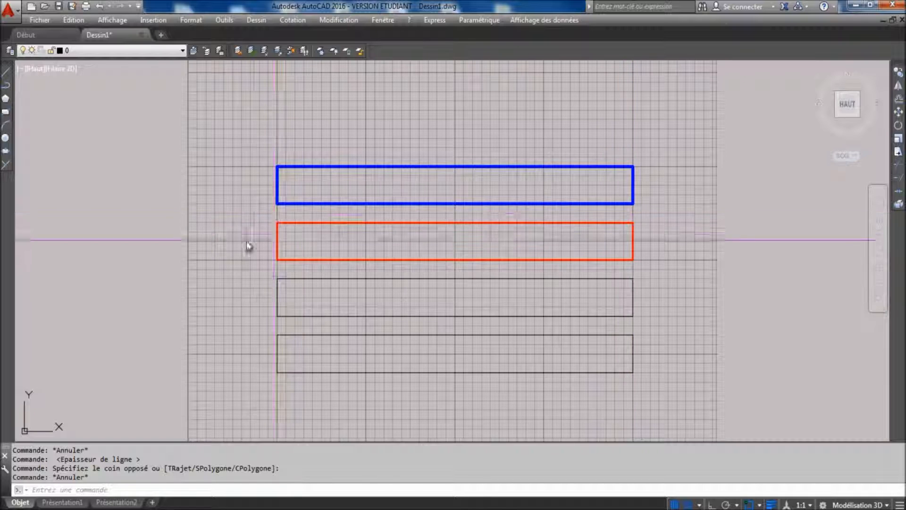
Put the third rectangle from the top on the Trait mixte layer and clear the selection
click(446, 278)
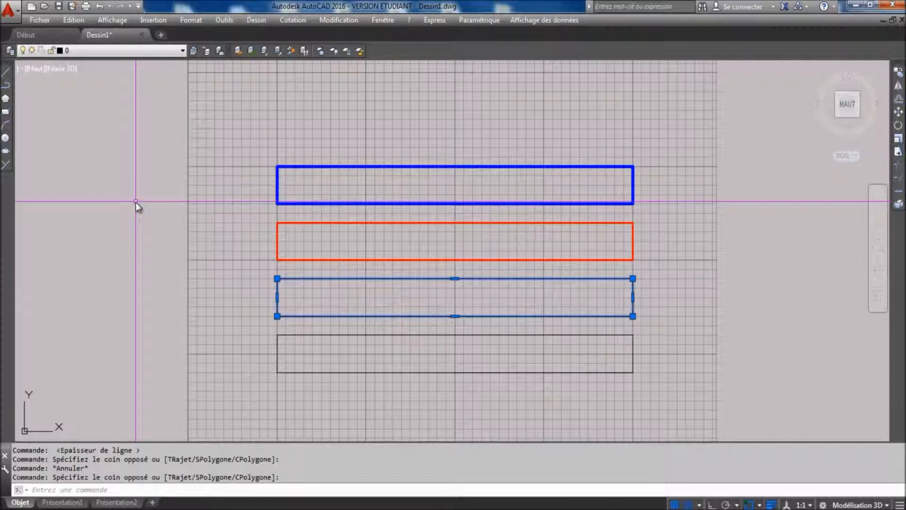
click(113, 51)
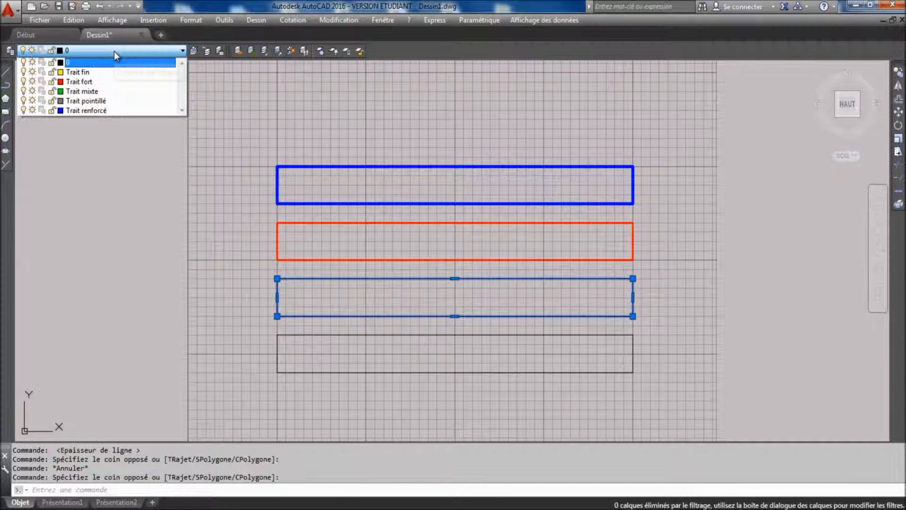
click(108, 91)
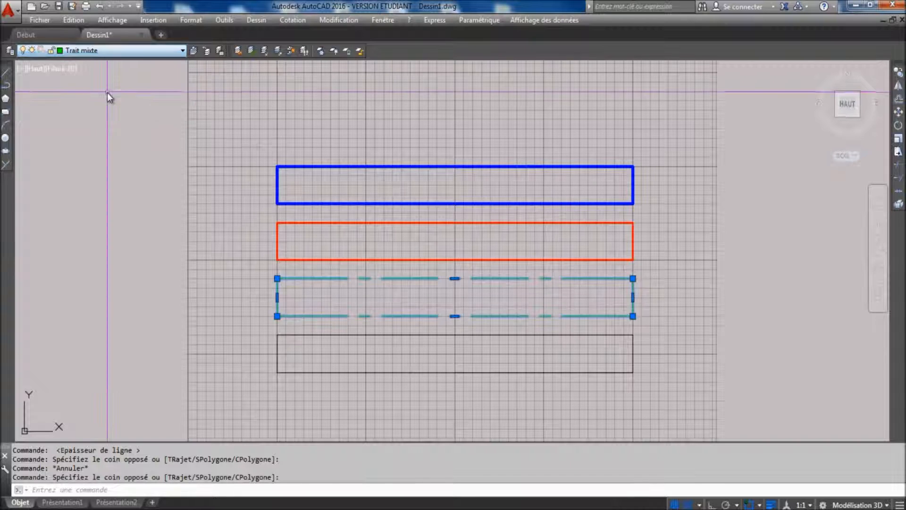
key(Escape)
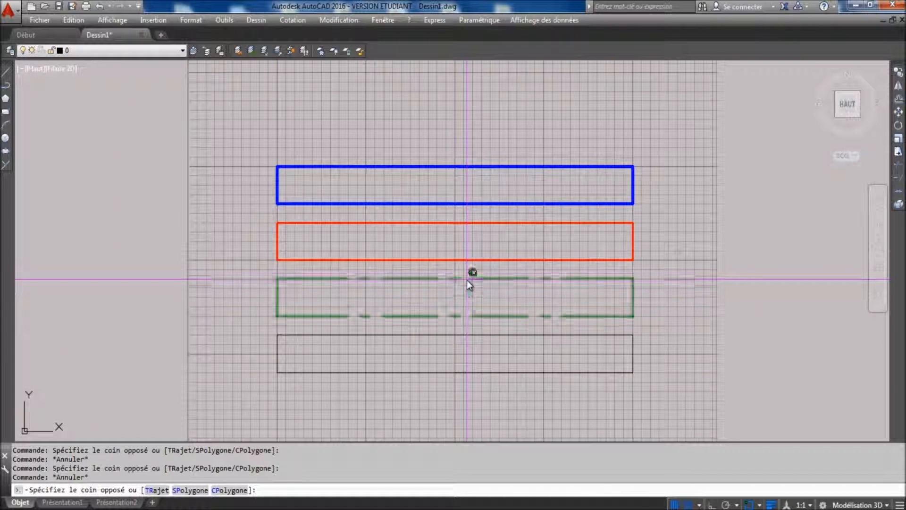
click(467, 278)
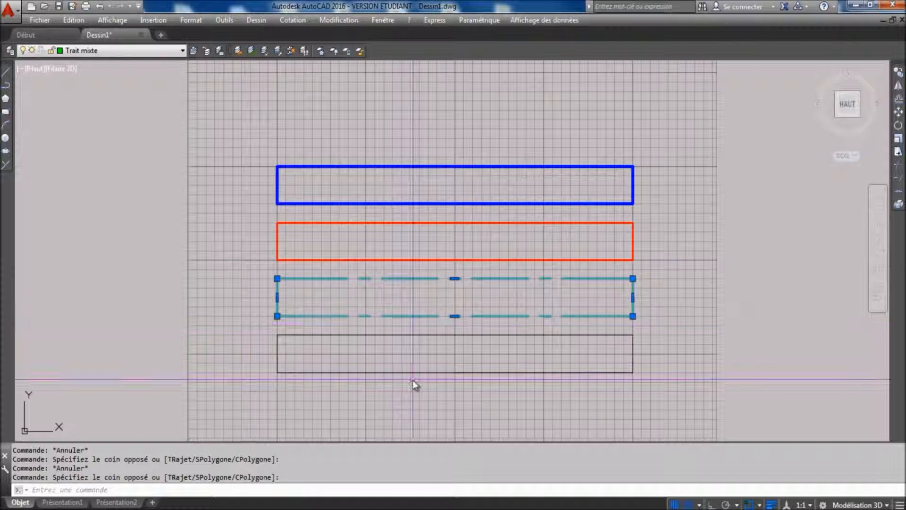
key(Escape)
click(411, 352)
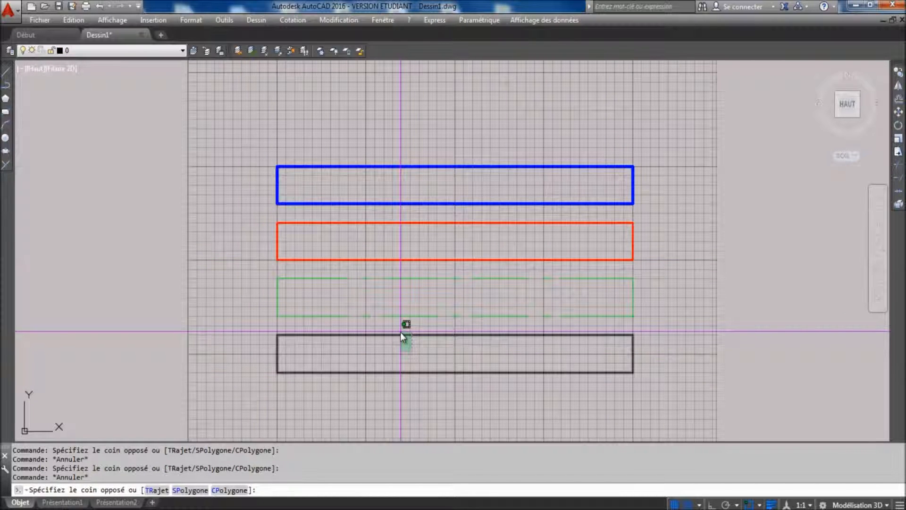
click(400, 332)
key(Escape)
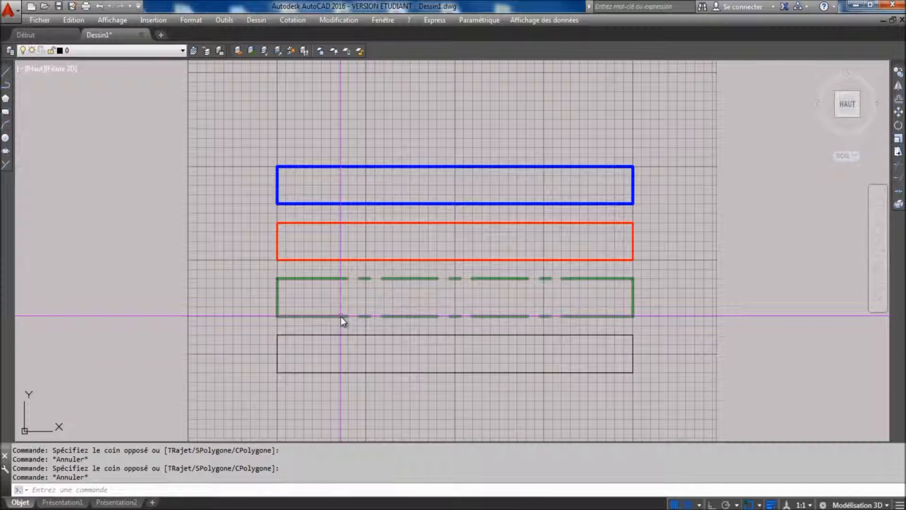
Change the colour of the Trait mixte layer to the dark green with index 106 and close the layer manager
click(9, 51)
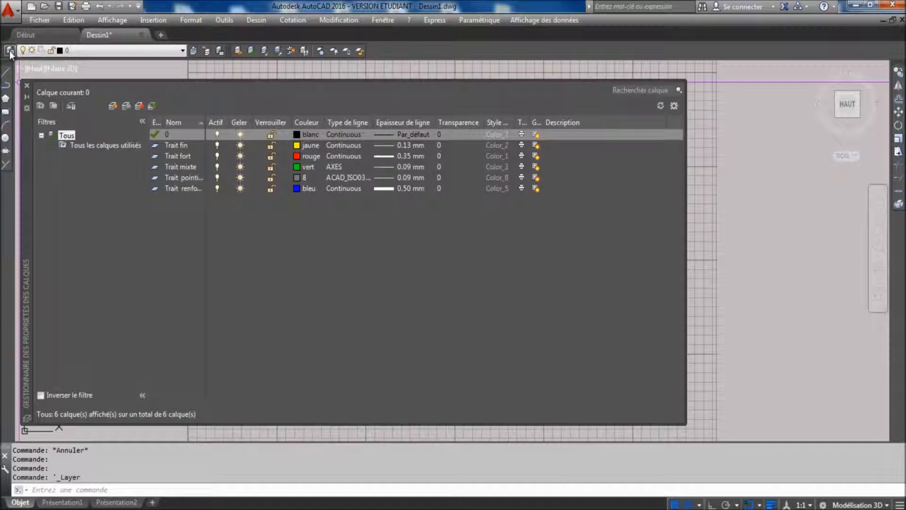
click(298, 166)
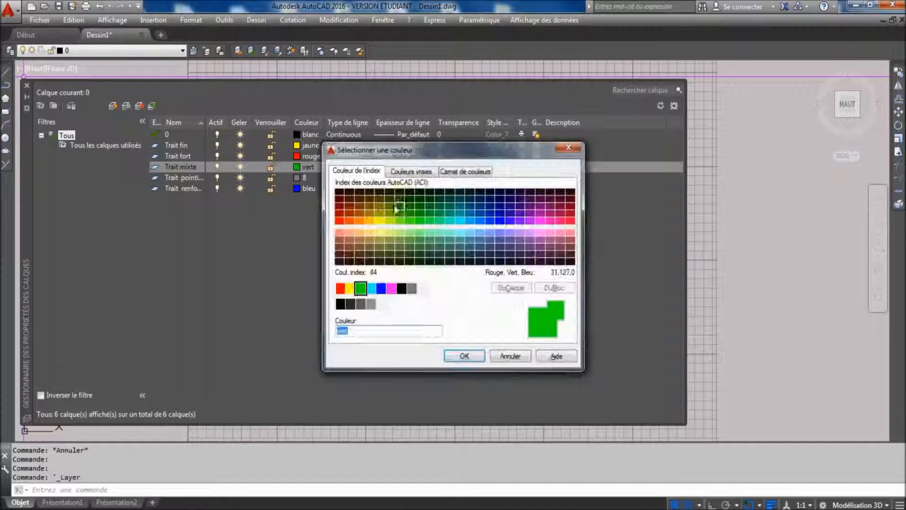
click(428, 205)
click(463, 356)
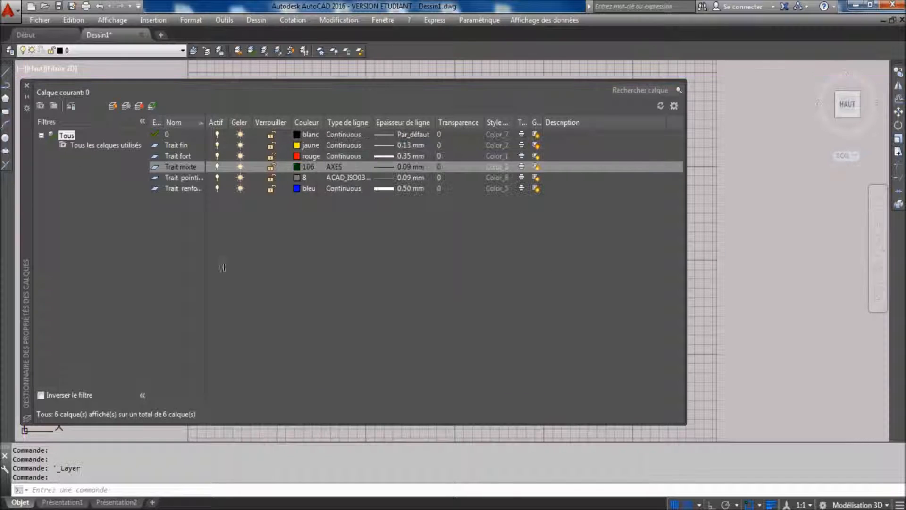
click(27, 87)
key(Escape)
key(Escape)
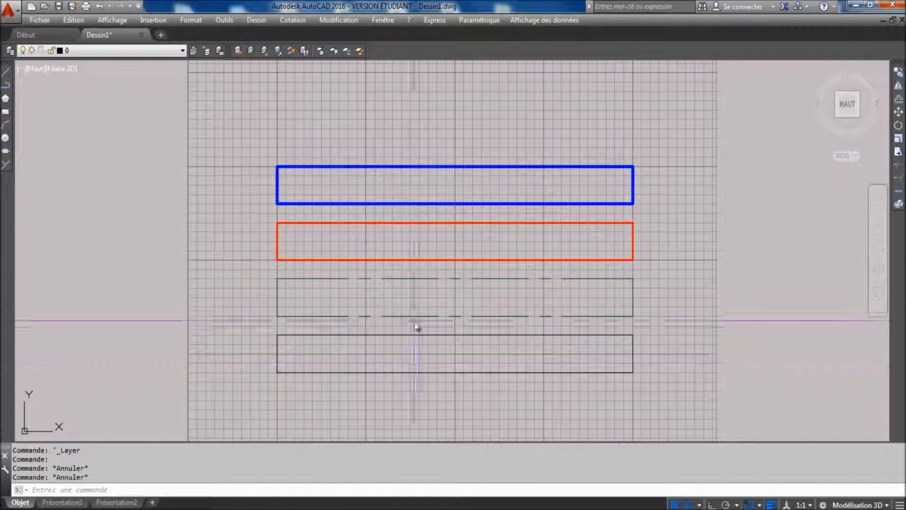
Put the lowest rectangle on the Trait fin layer and clear the selection
click(421, 394)
click(391, 351)
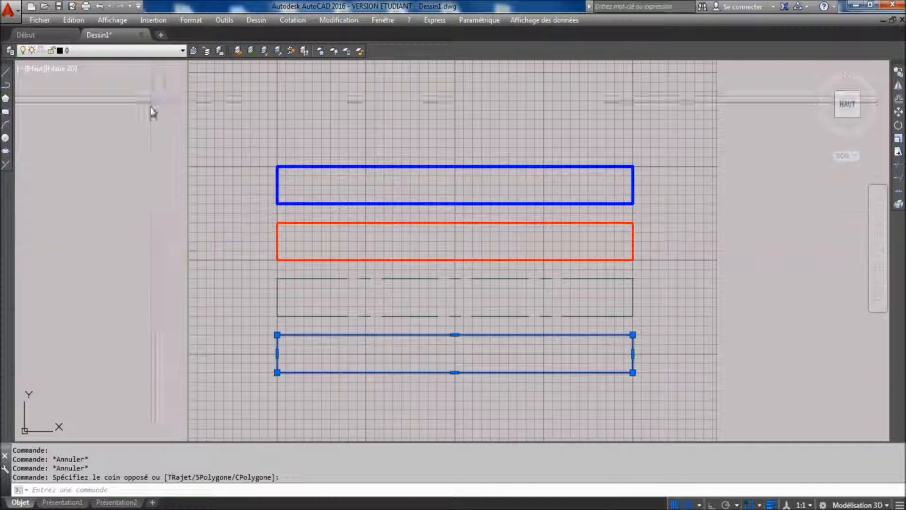
click(165, 51)
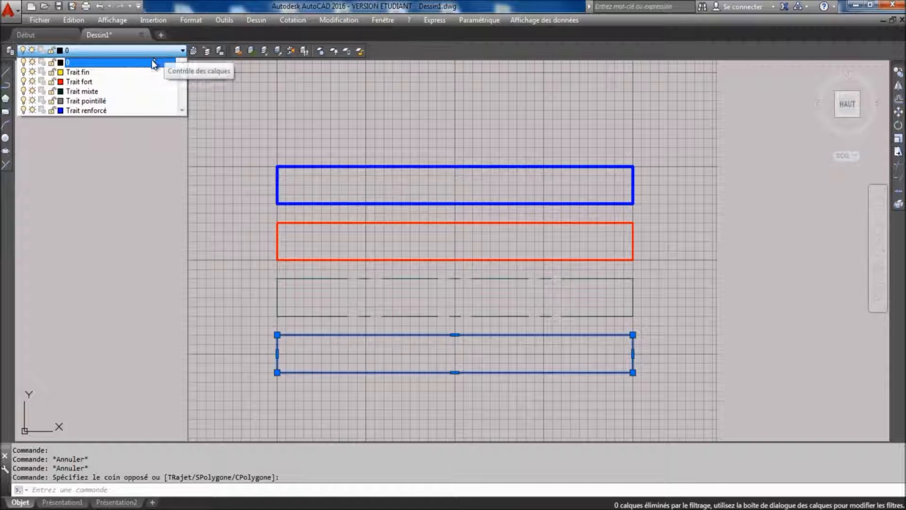
click(127, 70)
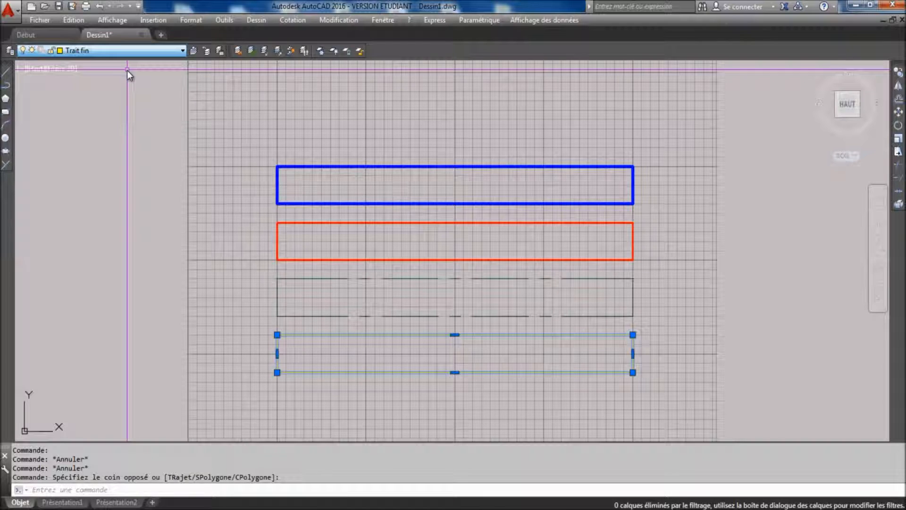
key(Escape)
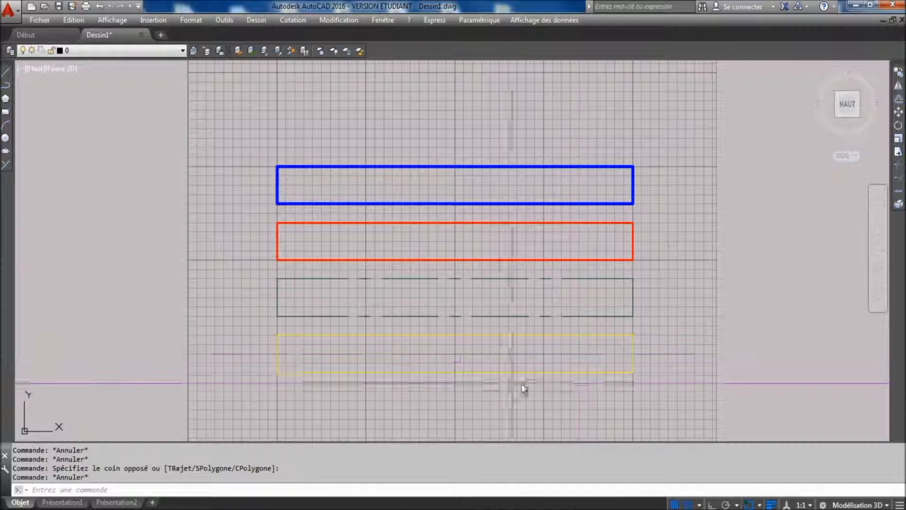
click(392, 395)
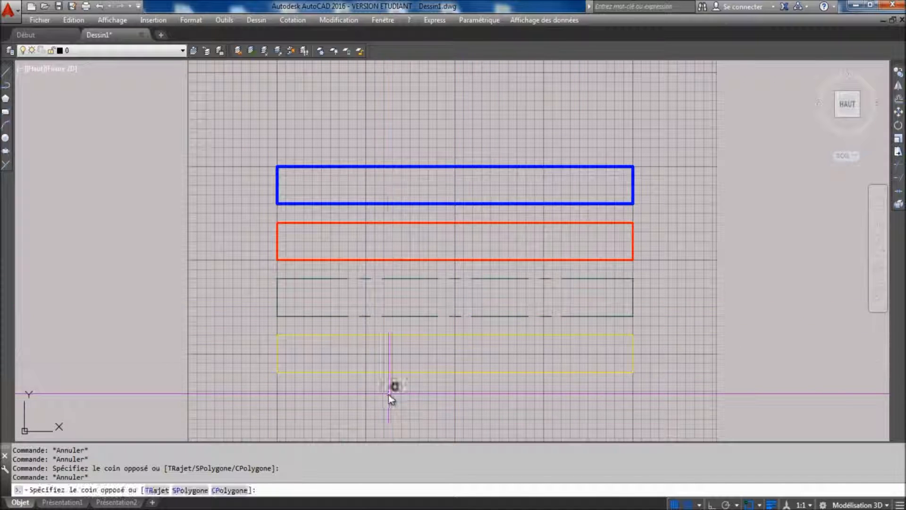
click(302, 370)
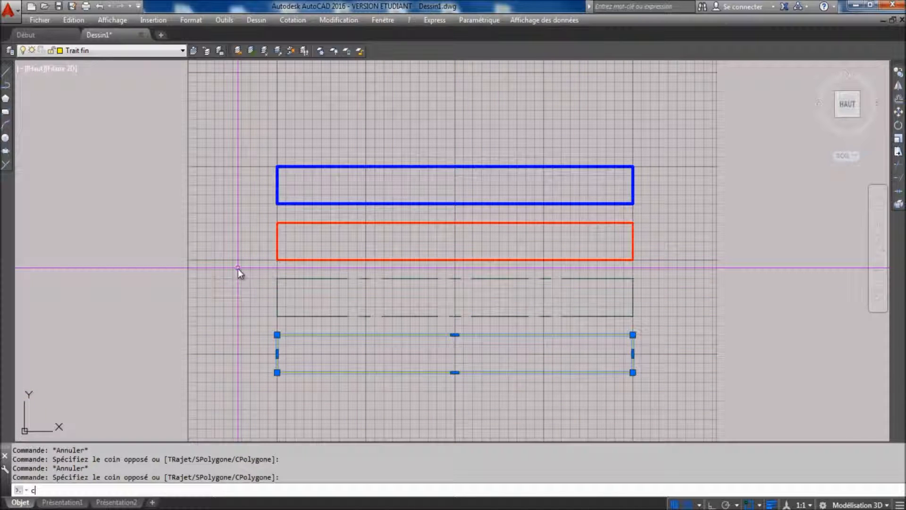
text(p)
key(Return)
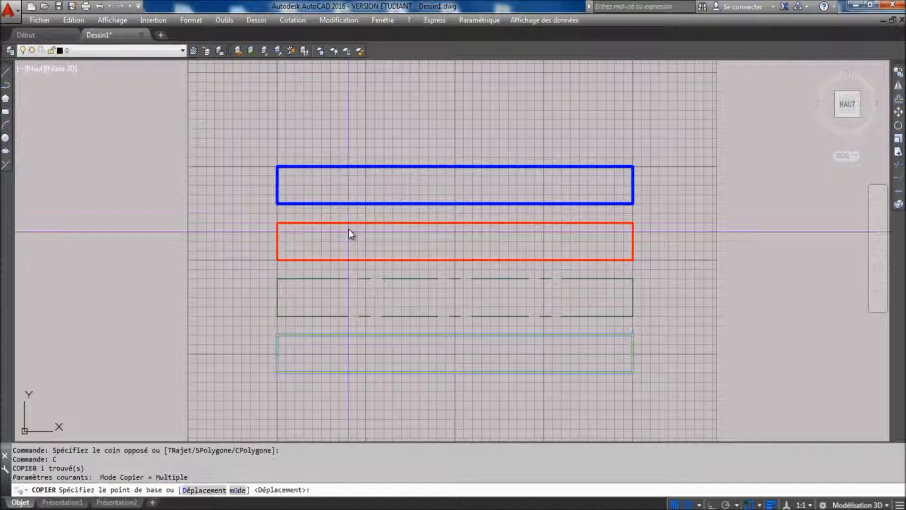
key(Escape)
key(Escape)
key(Escape)
Copy the yellow rectangle directly below itself, using the lower-left corners of the third and fourth rectangles as base and second points
click(899, 85)
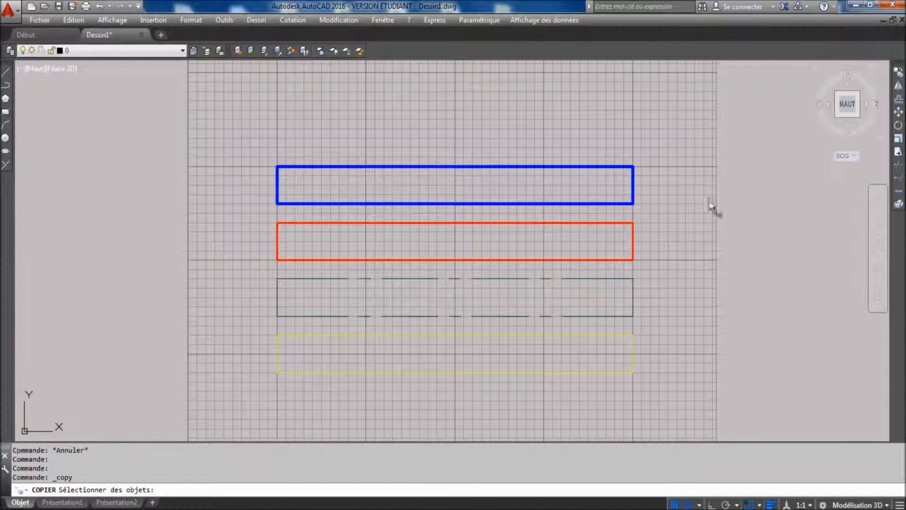
click(495, 349)
click(374, 360)
key(Return)
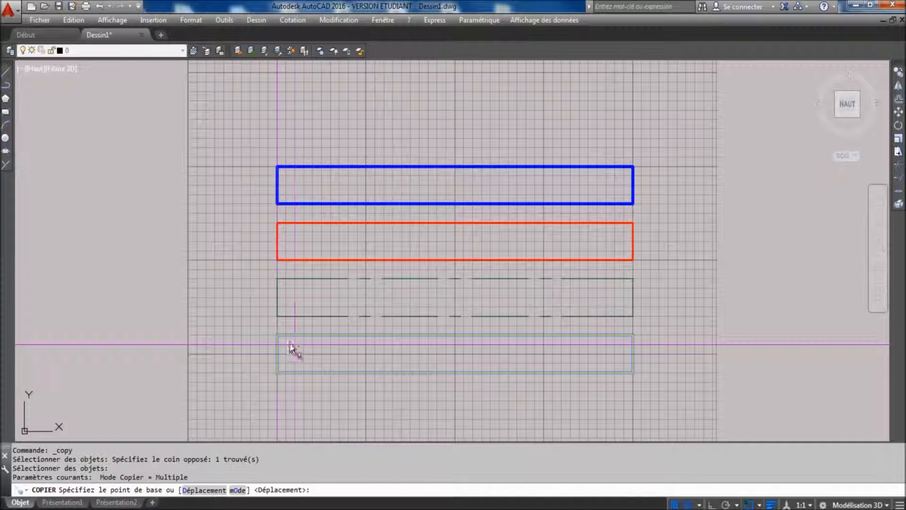
click(277, 316)
click(277, 373)
key(Return)
Put the copied rectangle on the Trait pointillé layer and clear the selection
click(313, 410)
click(307, 389)
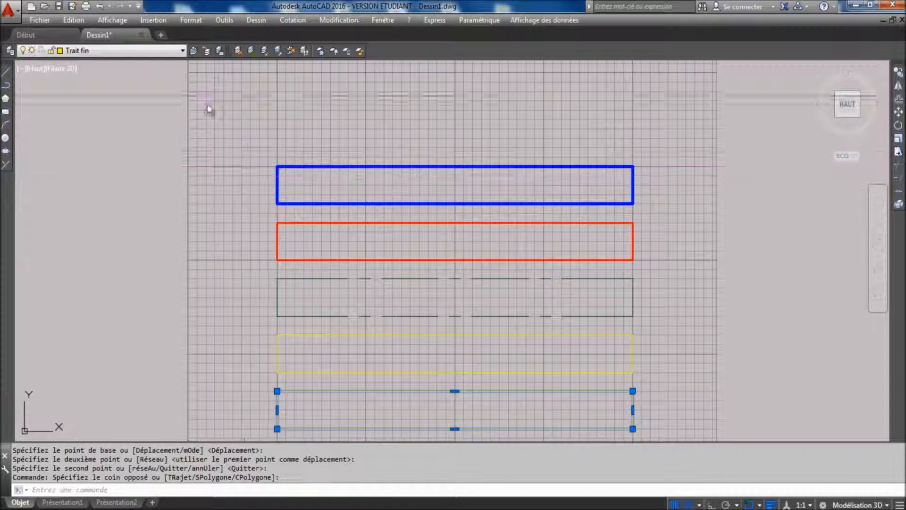
click(156, 53)
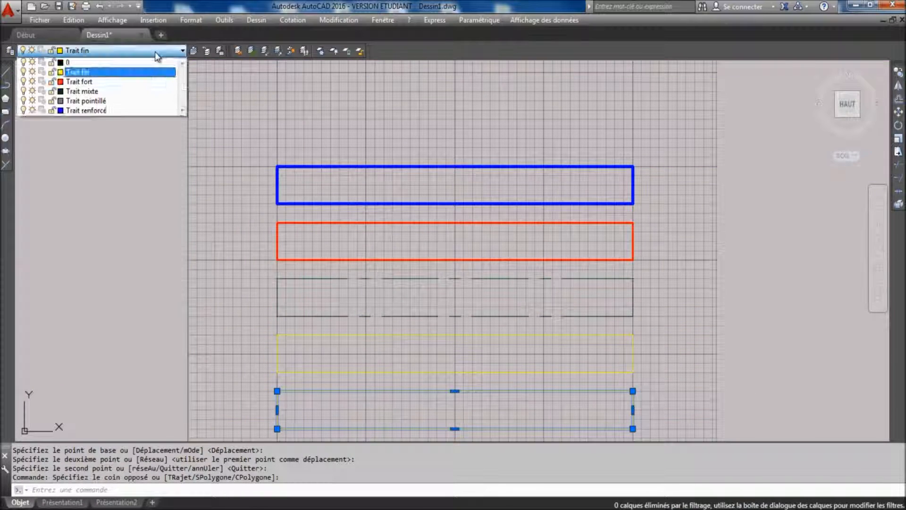
click(124, 100)
key(Escape)
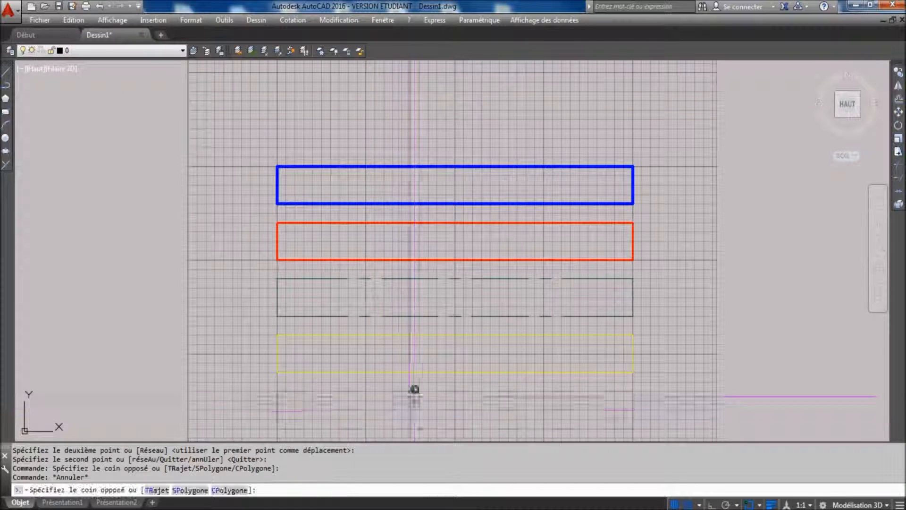
click(399, 378)
key(Escape)
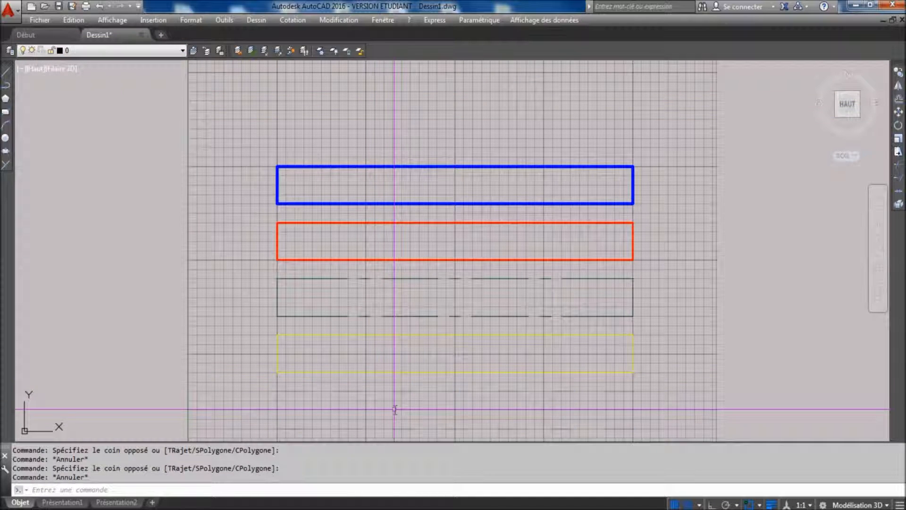
Turn off the grid and look at the rectangles' line styles up close
key(F7)
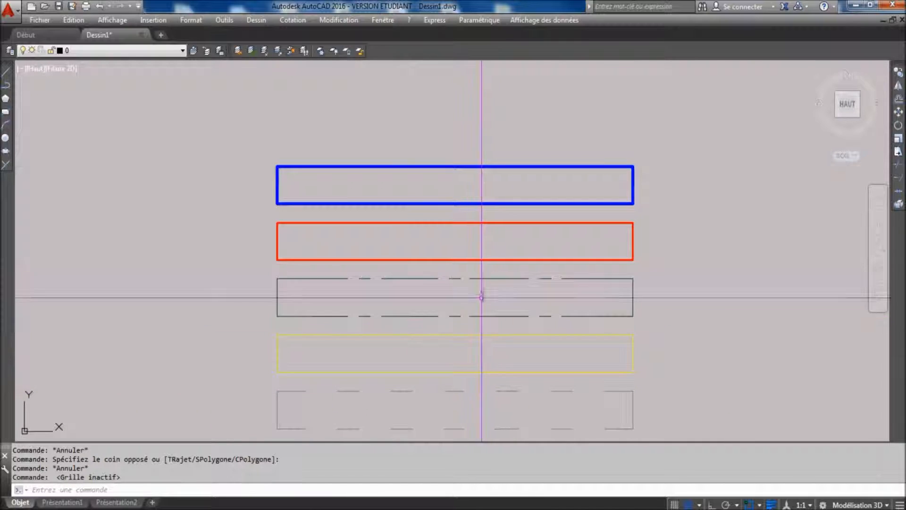
scroll(466, 287, up, 2)
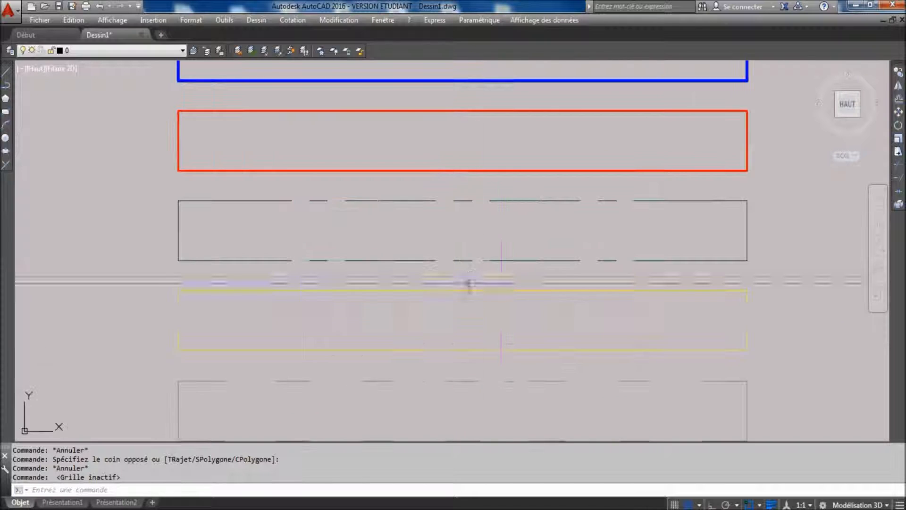